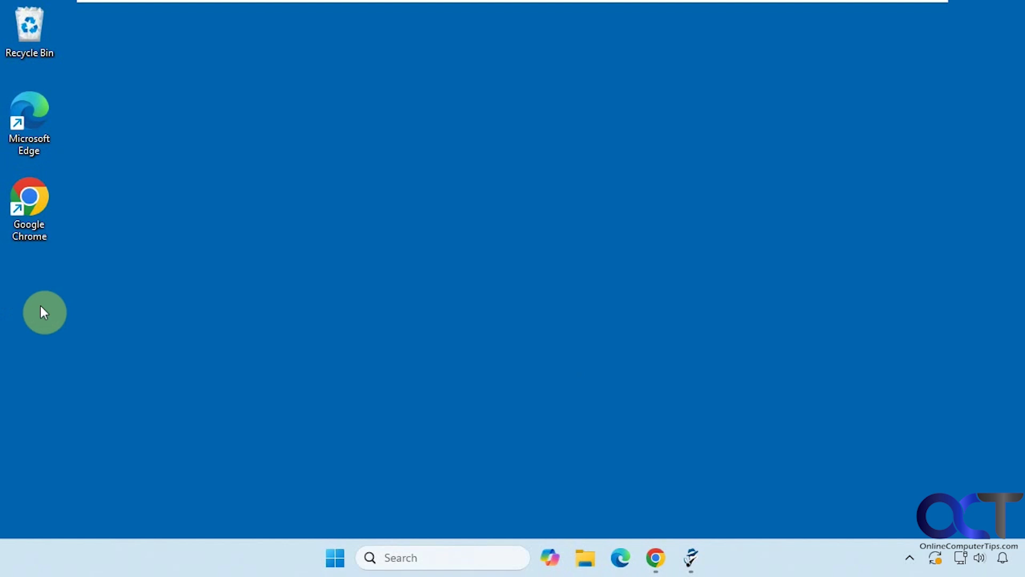
- Restore Chrome and scroll through Agent Ransack's Lite versus Professional feature comparison page
{"action": "left_click", "coordinate": [662, 558]}
{"action": "scroll", "coordinate": [628, 469], "scroll_direction": "down", "scroll_amount": 1}
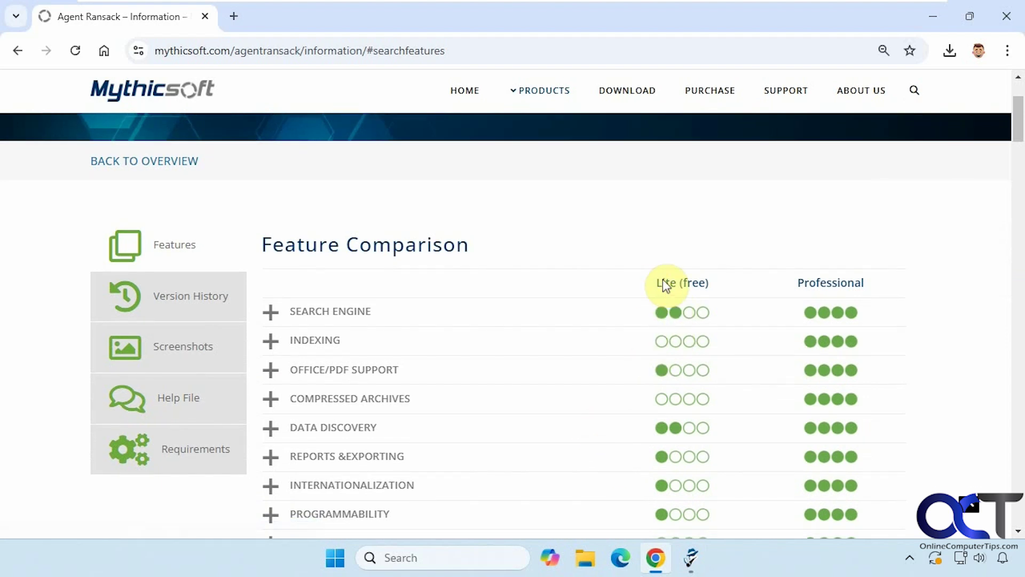
{"action": "scroll", "coordinate": [637, 339], "scroll_direction": "down", "scroll_amount": 2}
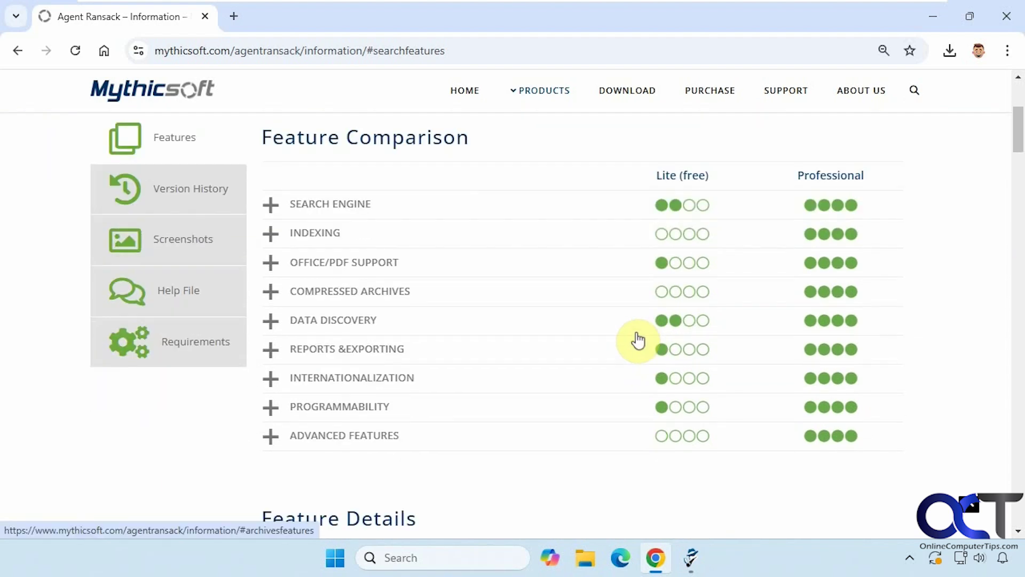
{"action": "scroll", "coordinate": [639, 340], "scroll_direction": "down", "scroll_amount": 7}
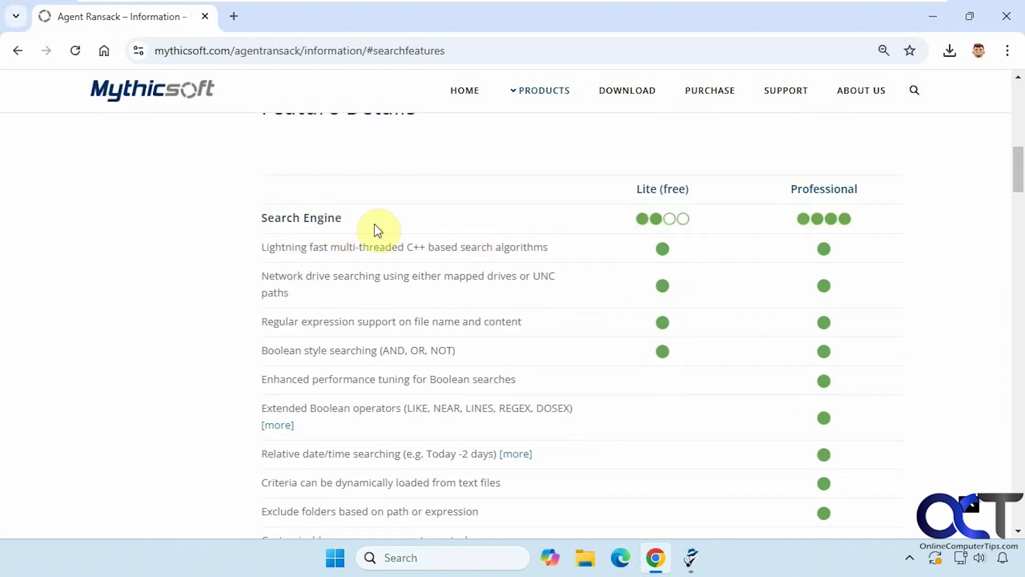
{"action": "scroll", "coordinate": [558, 379], "scroll_direction": "down", "scroll_amount": 6}
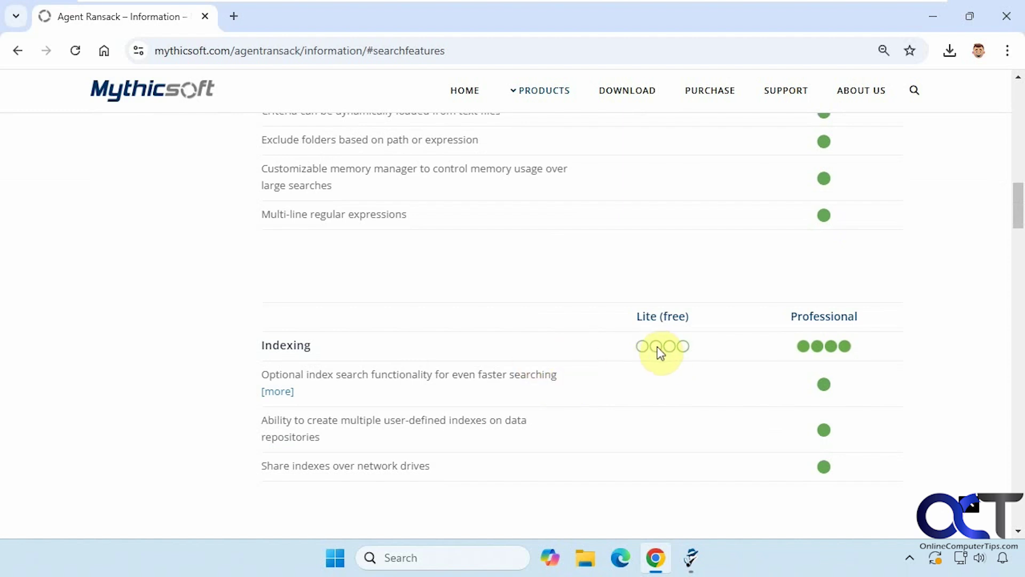
{"action": "scroll", "coordinate": [644, 370], "scroll_direction": "down", "scroll_amount": 5}
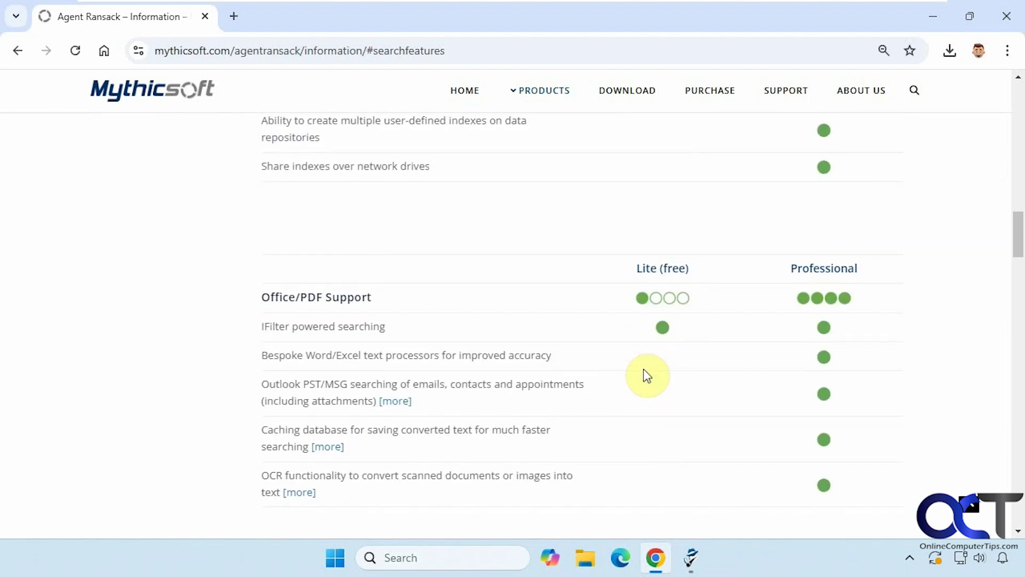
{"action": "scroll", "coordinate": [644, 369], "scroll_direction": "down", "scroll_amount": 5}
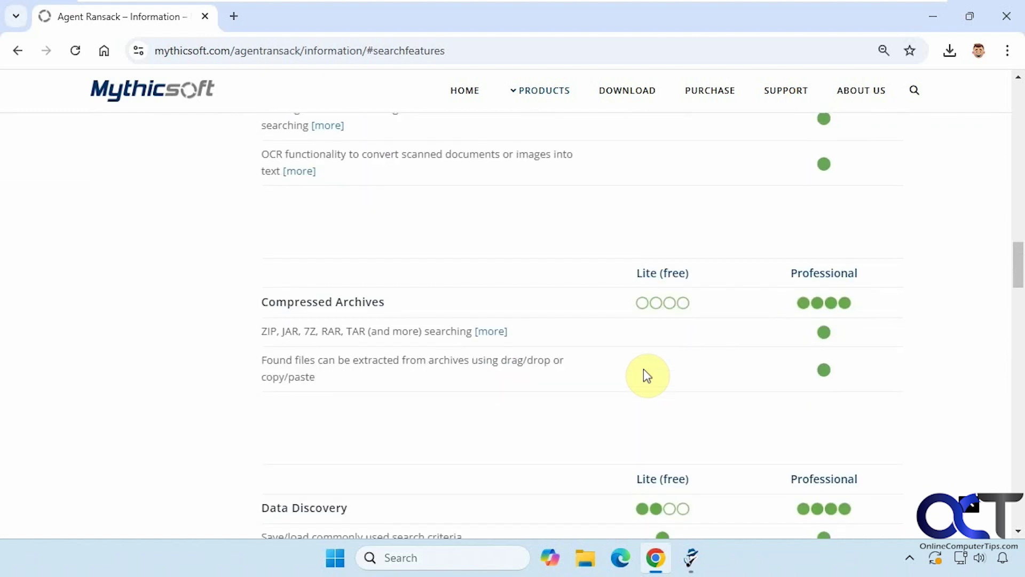
{"action": "scroll", "coordinate": [644, 369], "scroll_direction": "down", "scroll_amount": 5}
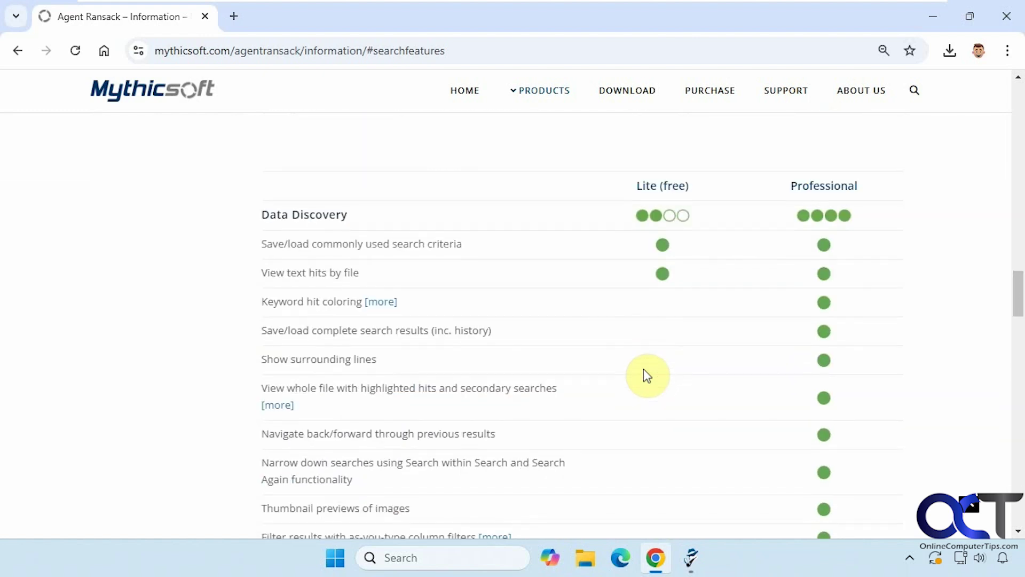
{"action": "scroll", "coordinate": [648, 376], "scroll_direction": "down", "scroll_amount": 5}
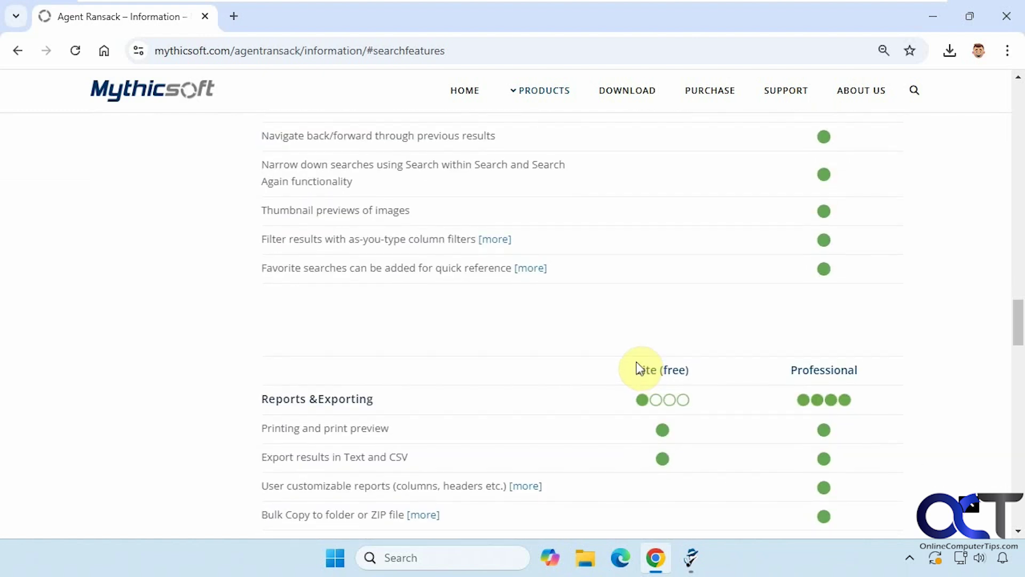
{"action": "scroll", "coordinate": [639, 369], "scroll_direction": "up", "scroll_amount": 20}
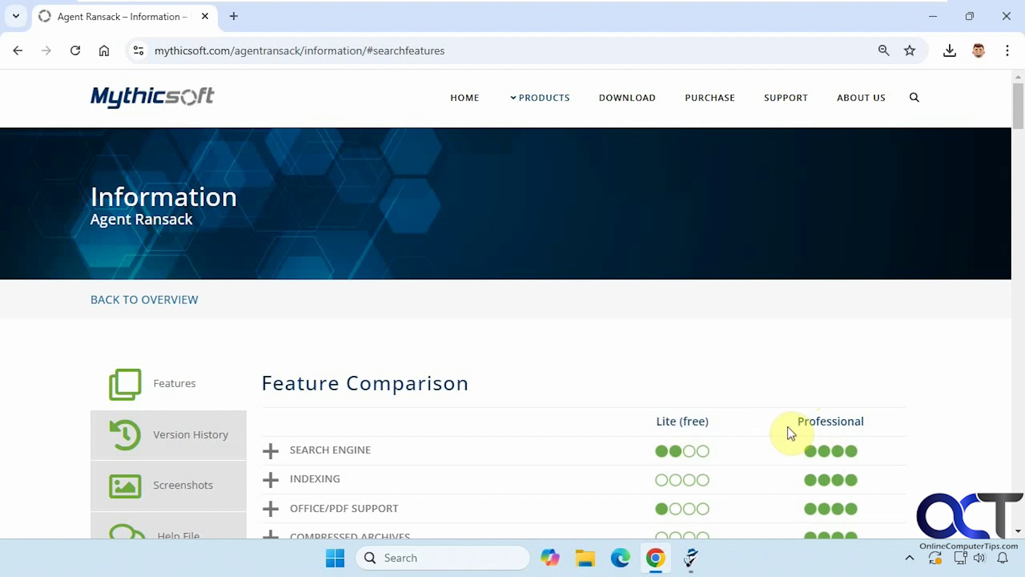
- Bring Agent Ransack's New Search window forward and check the Wildcards matching and Expert mode choices
{"action": "left_click", "coordinate": [690, 567]}
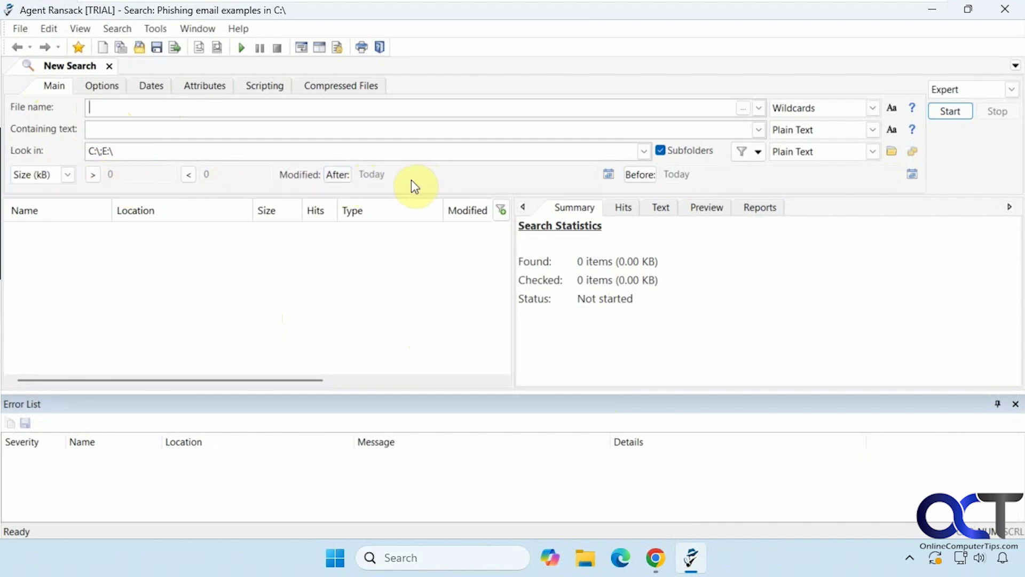
{"action": "left_click", "coordinate": [873, 110]}
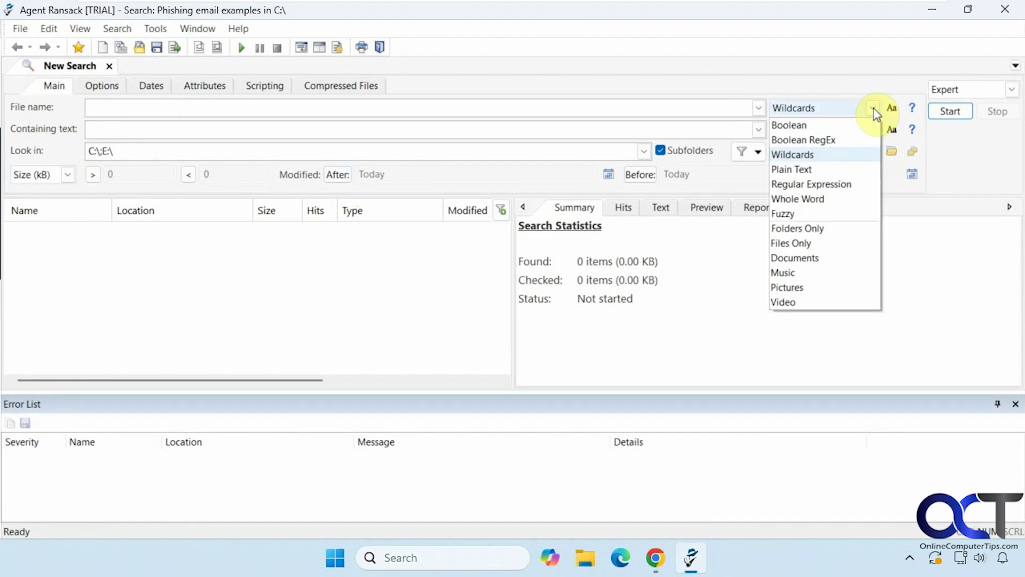
{"action": "left_click", "coordinate": [874, 110]}
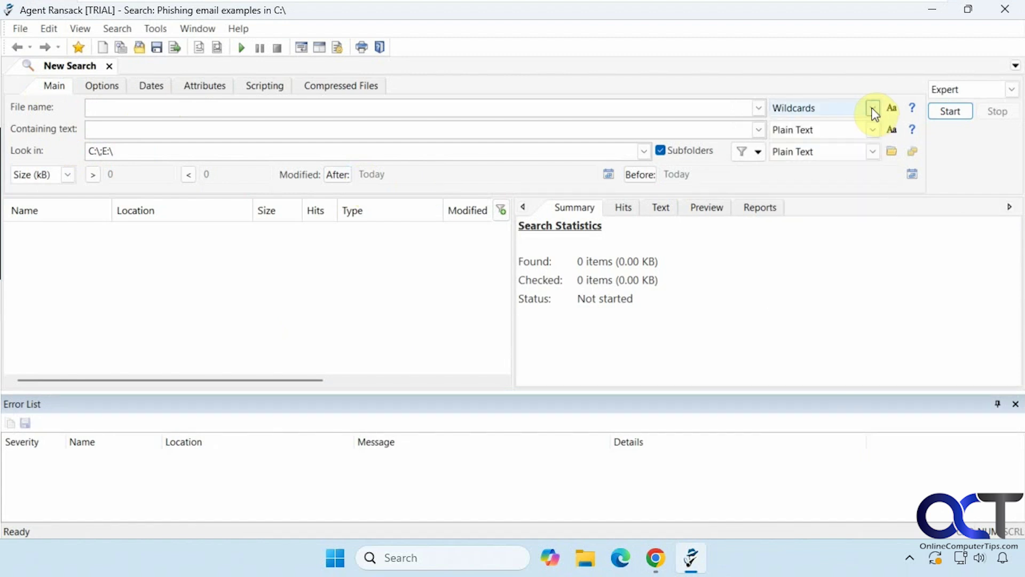
{"action": "left_click", "coordinate": [1012, 90]}
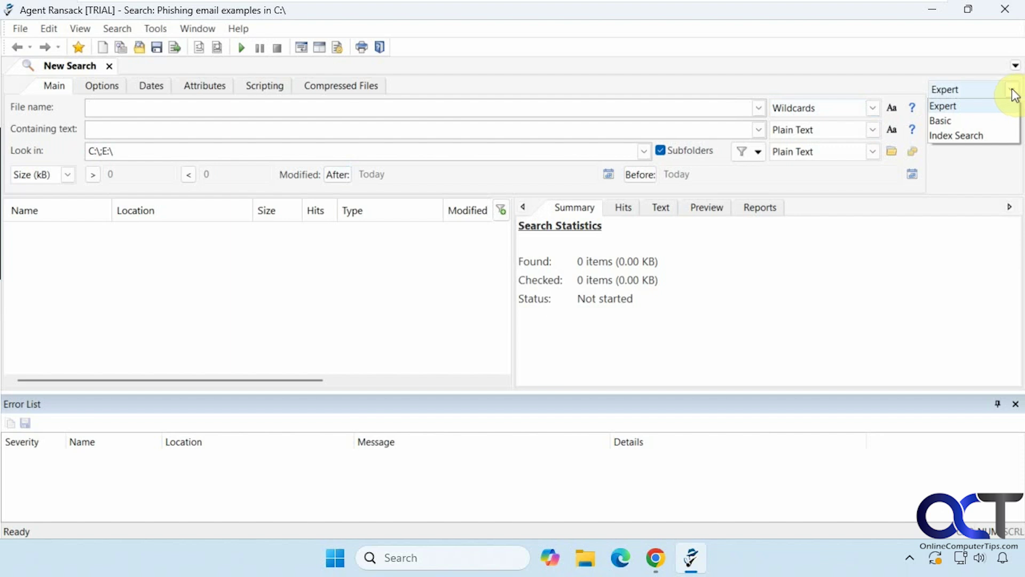
- Keep Expert mode and review the Options, Dates, Attributes, Scripting and Compressed Files tabs
{"action": "left_click", "coordinate": [1014, 92]}
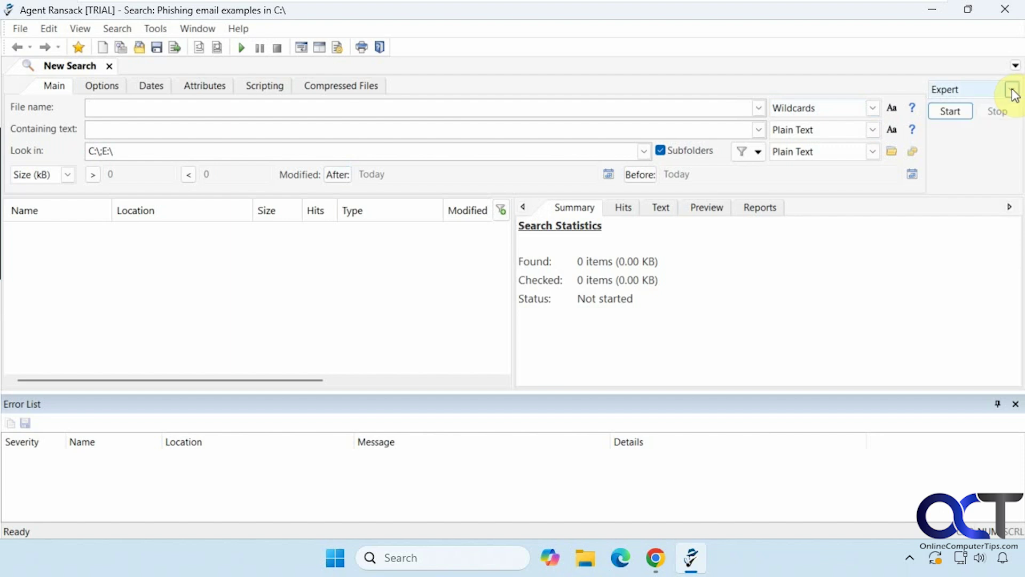
{"action": "left_click", "coordinate": [109, 89]}
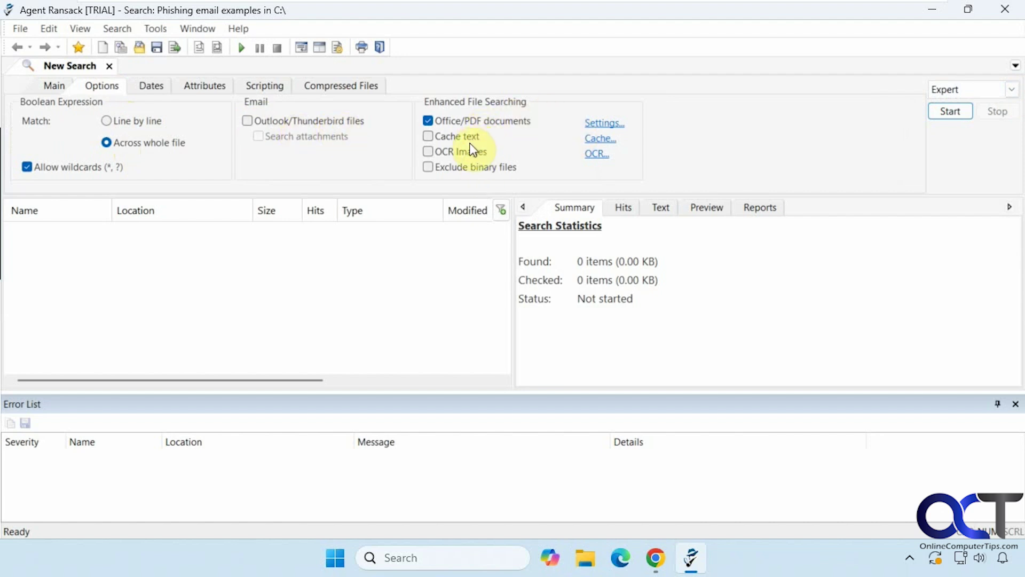
{"action": "left_click", "coordinate": [149, 86]}
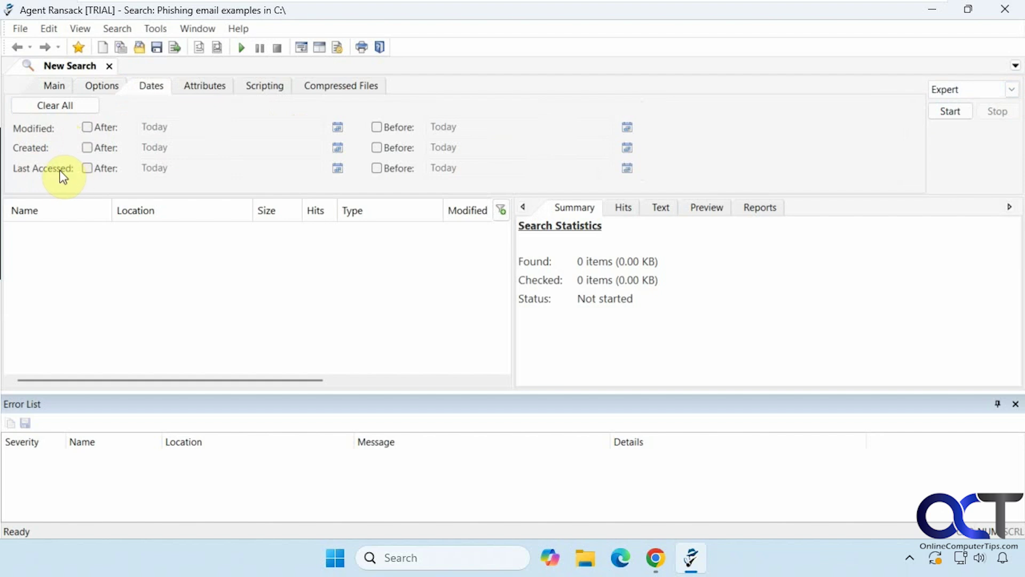
{"action": "left_click", "coordinate": [212, 89]}
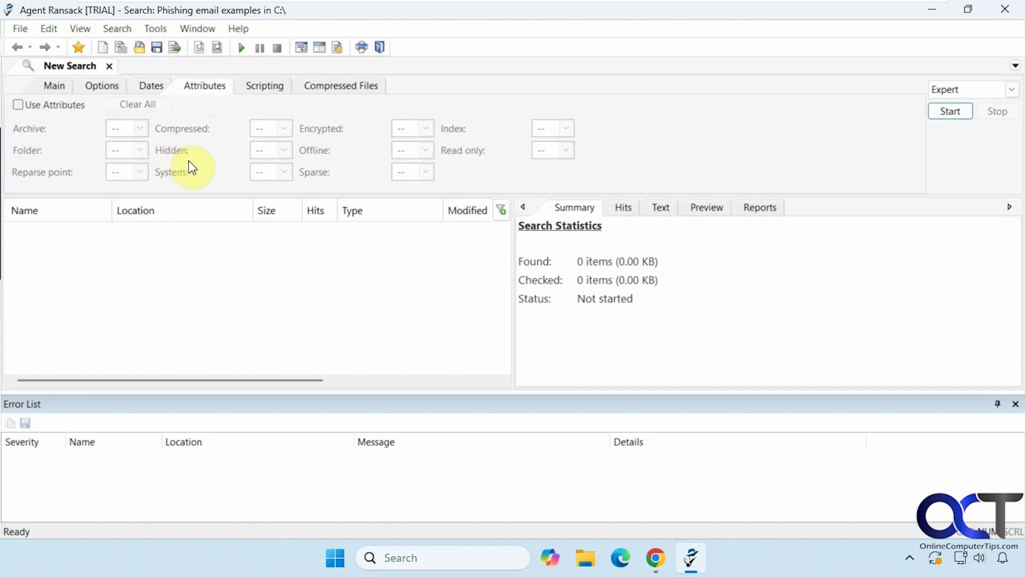
{"action": "left_click", "coordinate": [266, 88]}
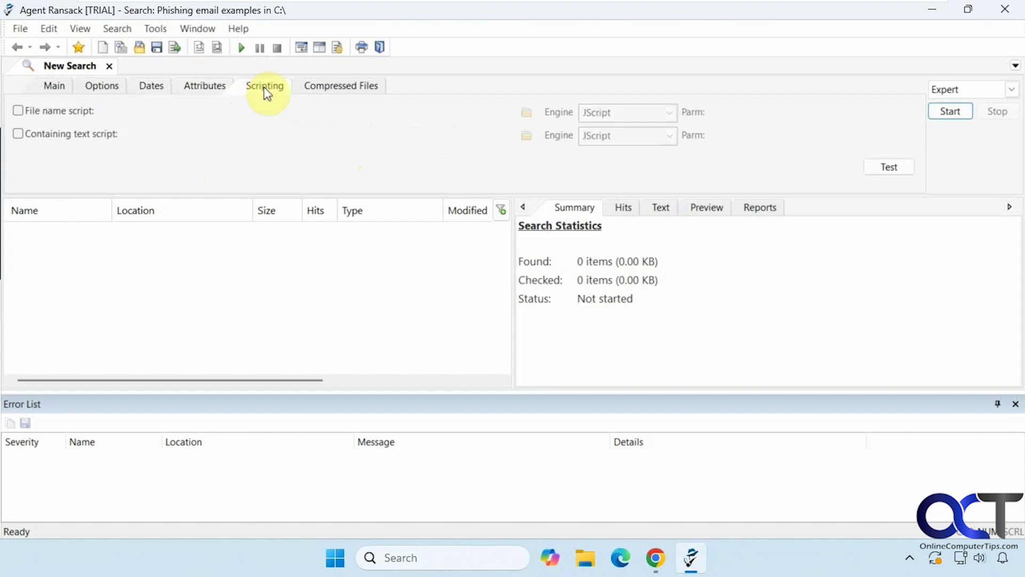
{"action": "left_click", "coordinate": [328, 90]}
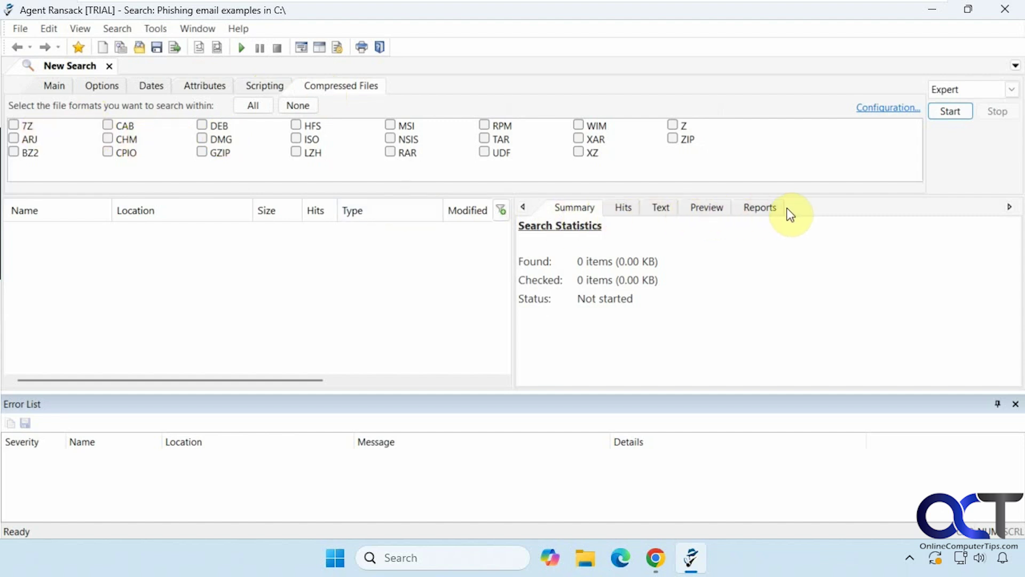
- Return to the main search fields and browse the menu commands for saving, exporting and printing
{"action": "left_click", "coordinate": [54, 88]}
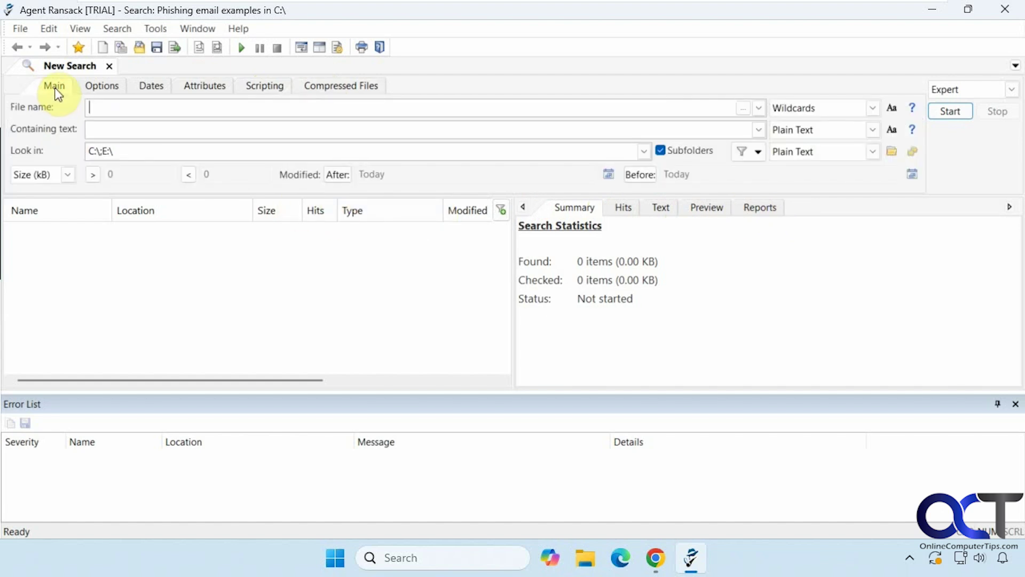
{"action": "left_click", "coordinate": [24, 29]}
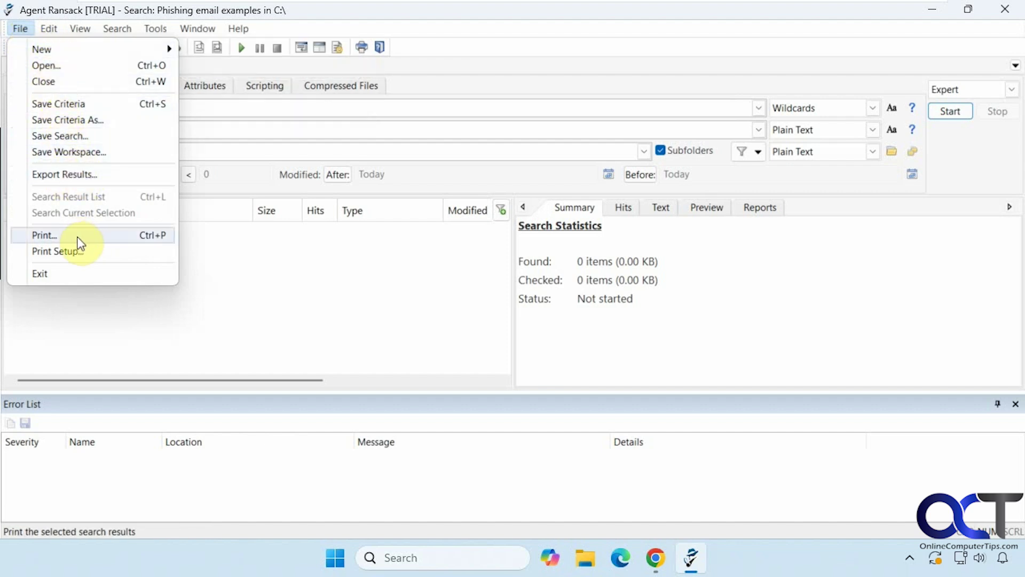
{"action": "mouse_move", "coordinate": [51, 31]}
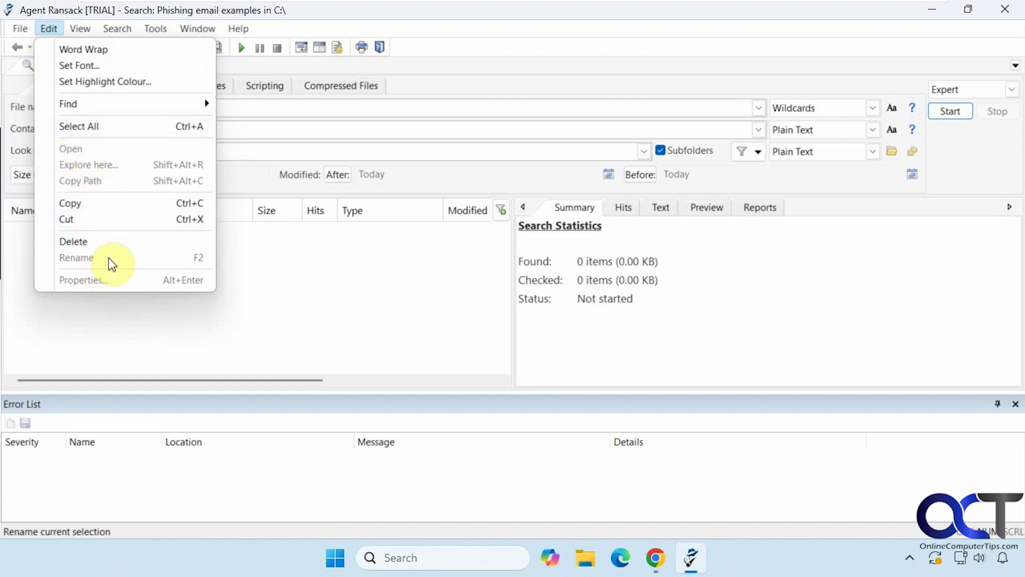
{"action": "mouse_move", "coordinate": [83, 32]}
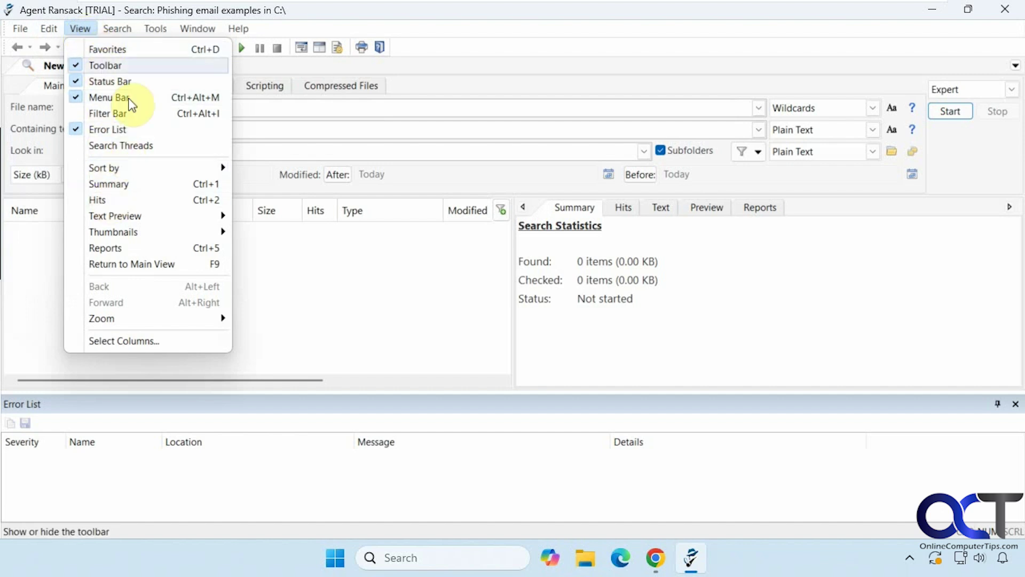
{"action": "mouse_move", "coordinate": [125, 34]}
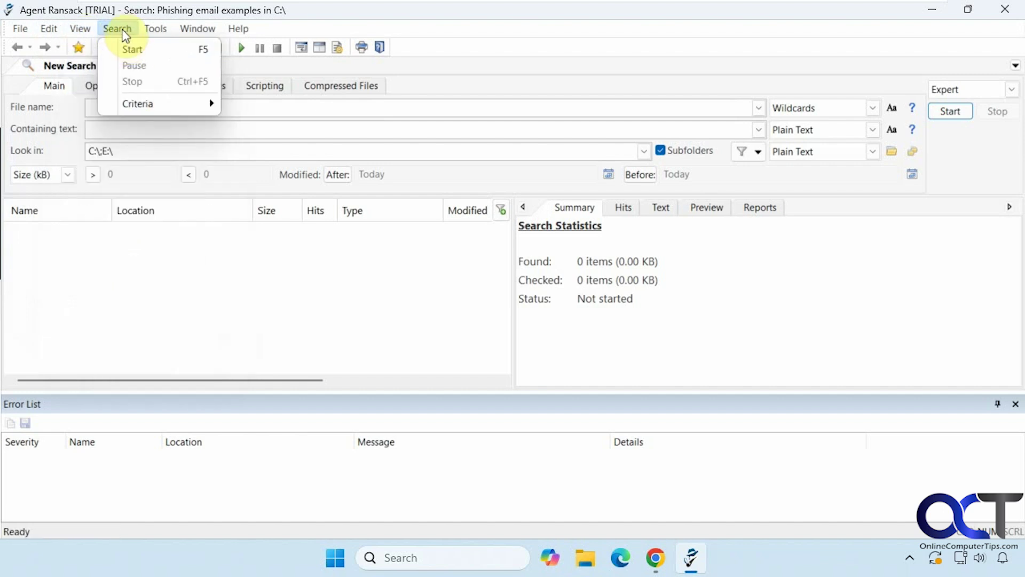
{"action": "mouse_move", "coordinate": [159, 34]}
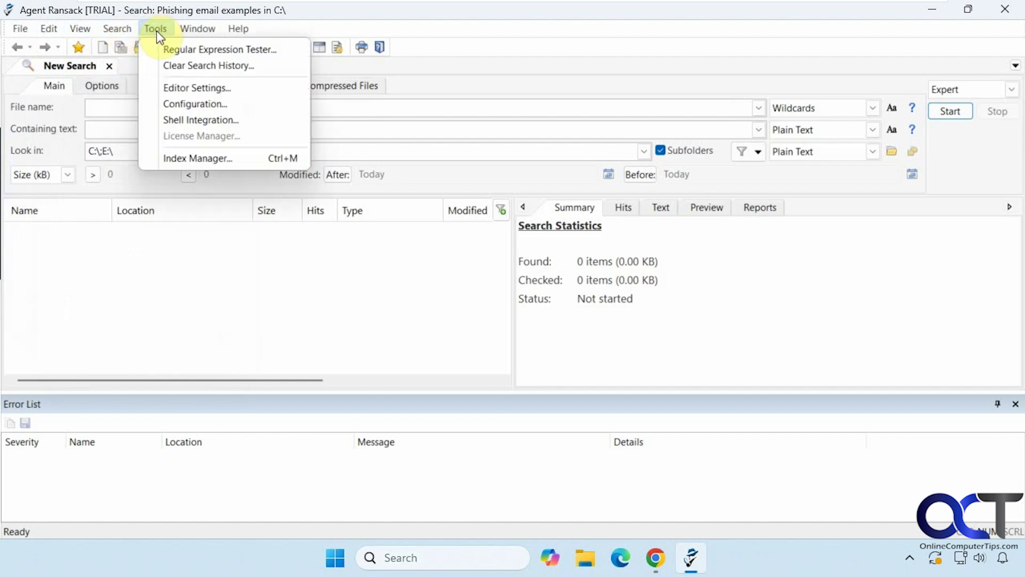
{"action": "mouse_move", "coordinate": [191, 30]}
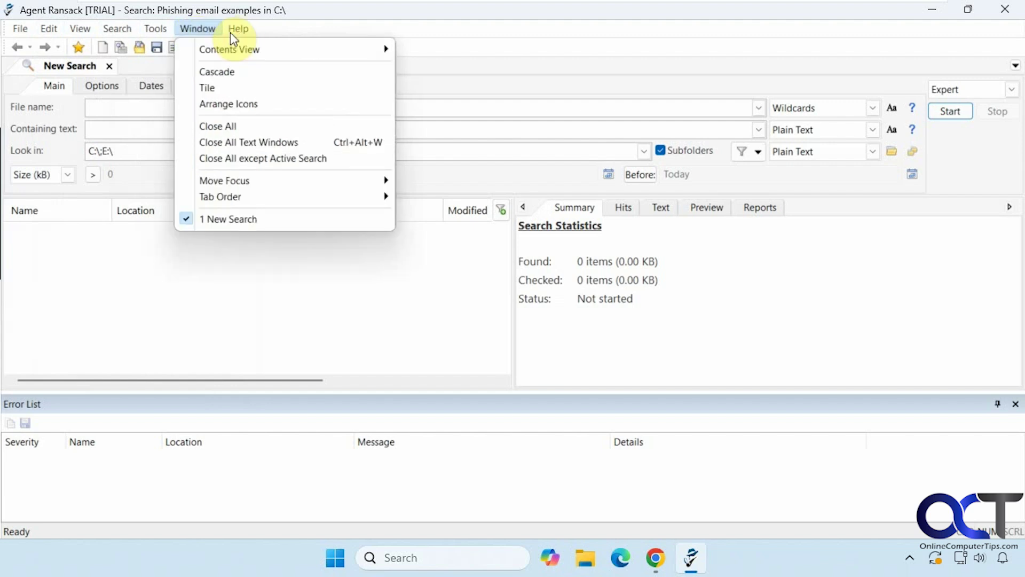
- Open and cancel the Multiple Folders editor, check the Search Filters choices, then focus File name
{"action": "left_click", "coordinate": [107, 146]}
{"action": "left_click", "coordinate": [623, 153]}
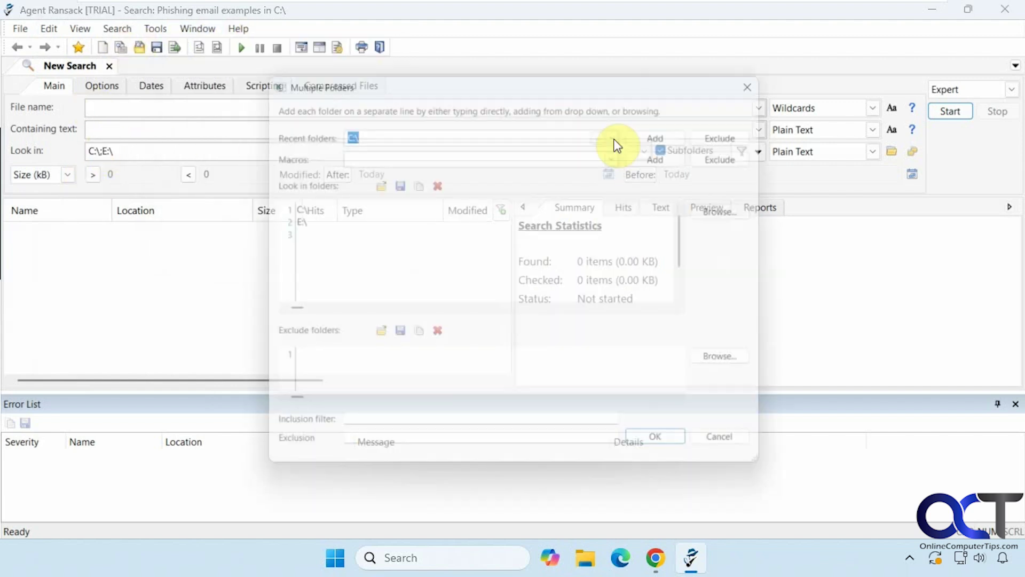
{"action": "left_click", "coordinate": [727, 449]}
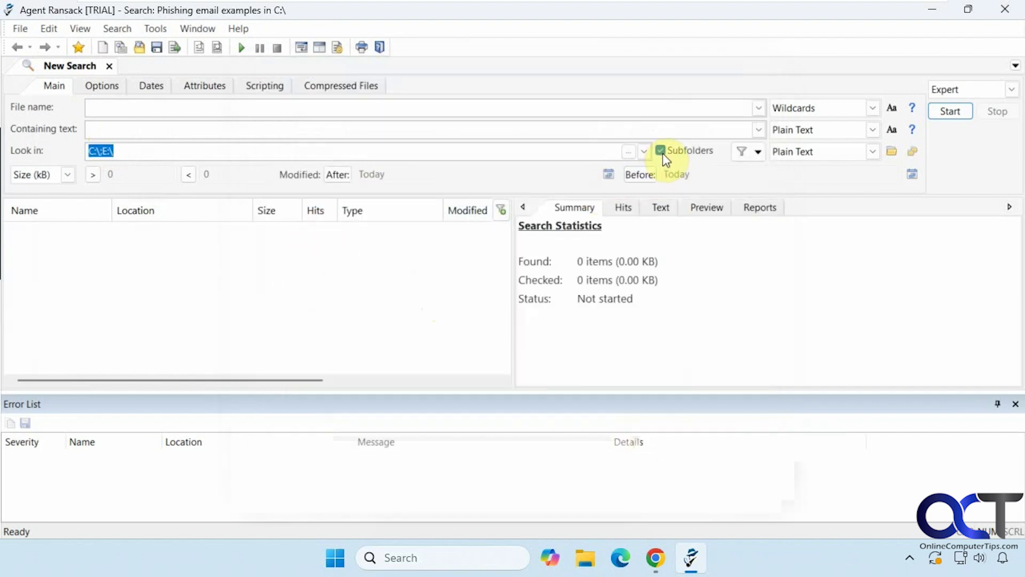
{"action": "left_click", "coordinate": [759, 153]}
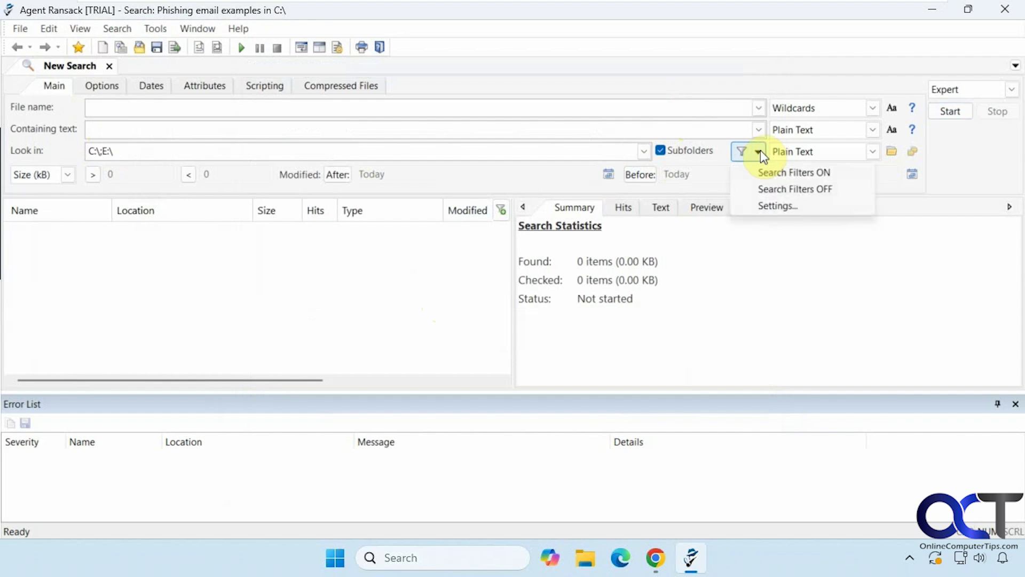
{"action": "left_click", "coordinate": [138, 107]}
- Search for files named Hawaii across C:\ and E:\
{"action": "type", "text": "Ha"}
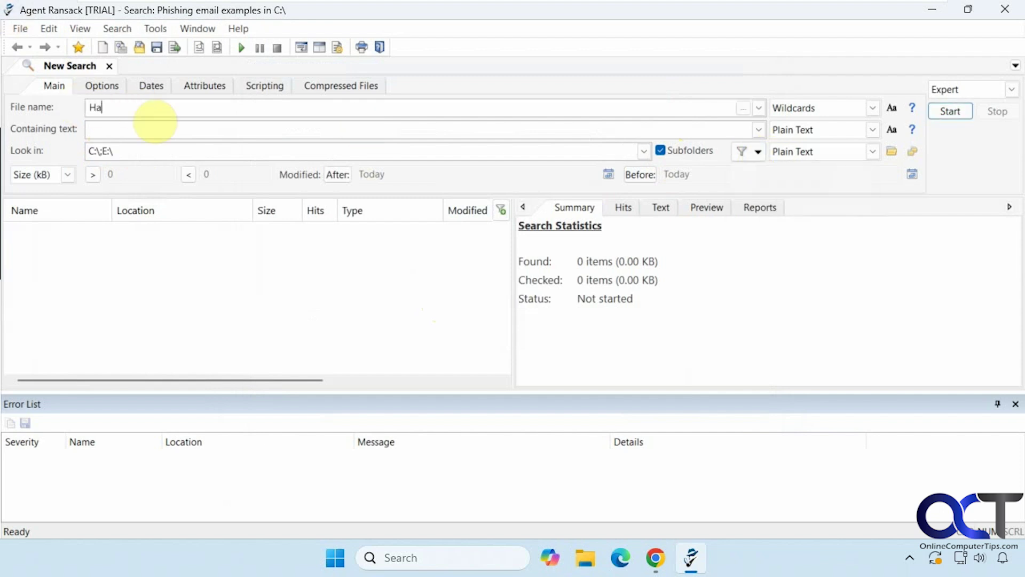
{"action": "type", "text": "waii"}
{"action": "key", "text": "Return"}
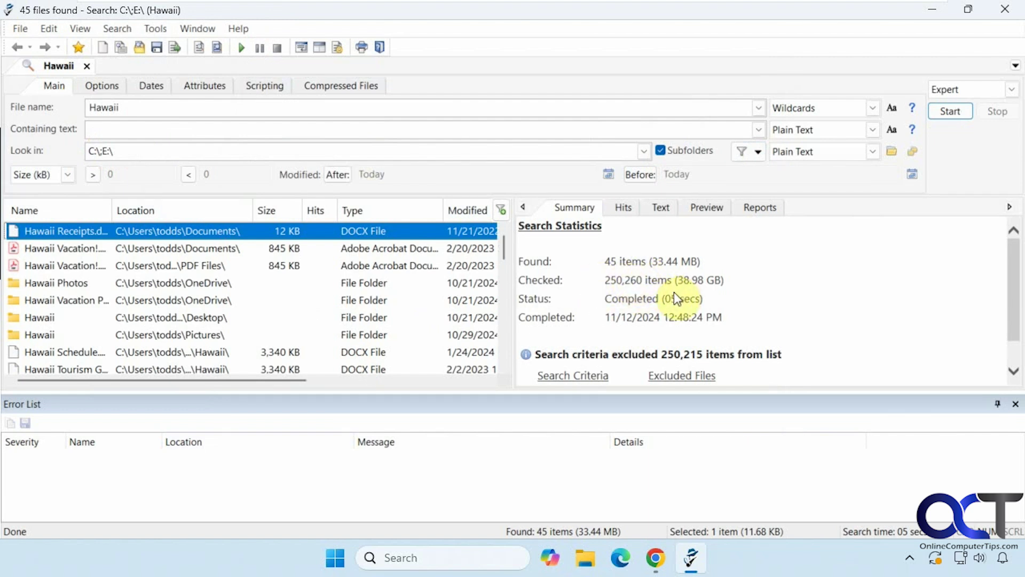
{"action": "scroll", "coordinate": [628, 333], "scroll_direction": "down", "scroll_amount": 1}
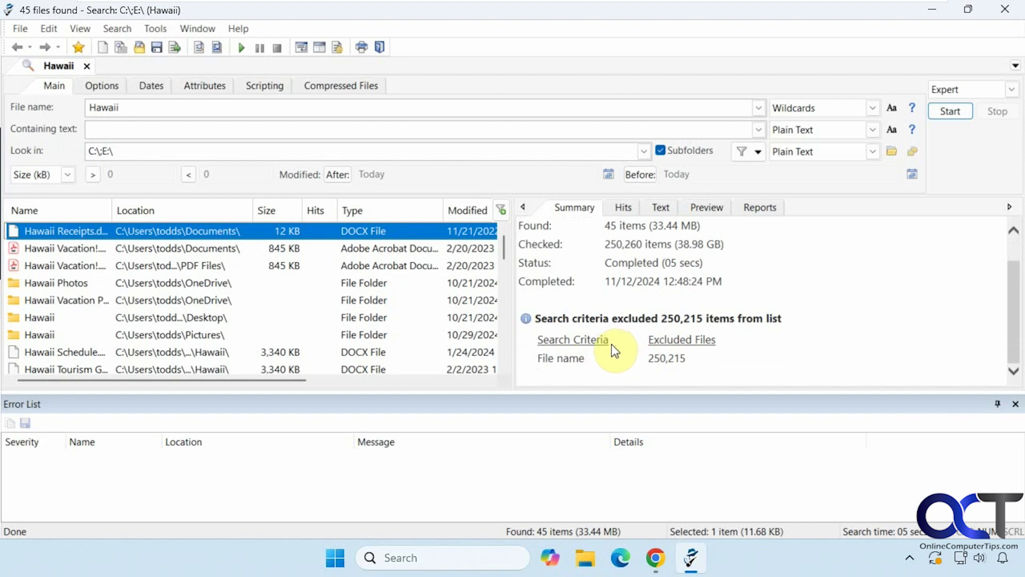
{"action": "scroll", "coordinate": [611, 344], "scroll_direction": "up", "scroll_amount": 1}
- Check the Hits for several Hawaii results, then read the extracted text of Hawaii Vacation!.pdf
{"action": "left_click", "coordinate": [624, 210]}
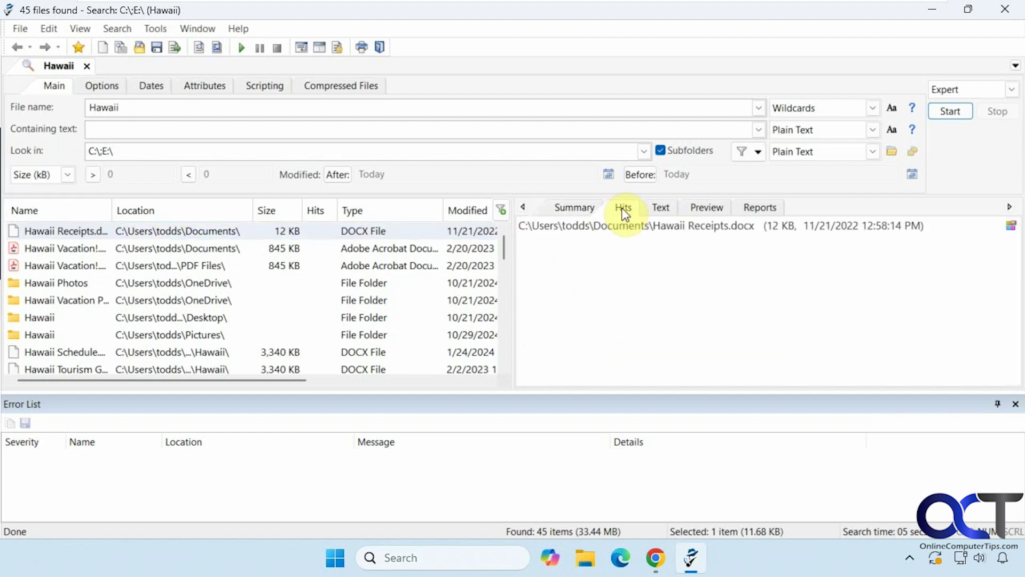
{"action": "left_click", "coordinate": [198, 261]}
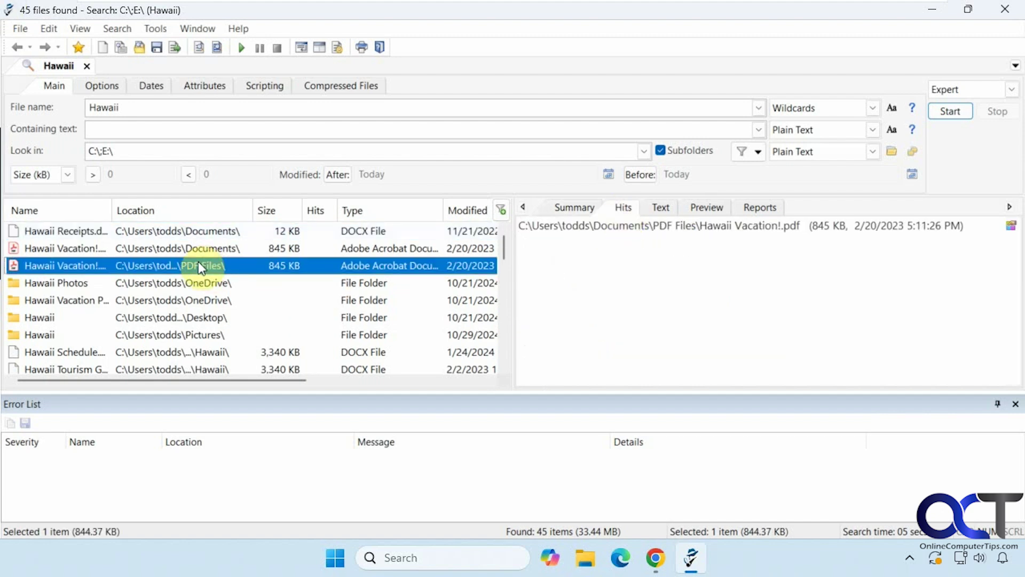
{"action": "left_click", "coordinate": [183, 294]}
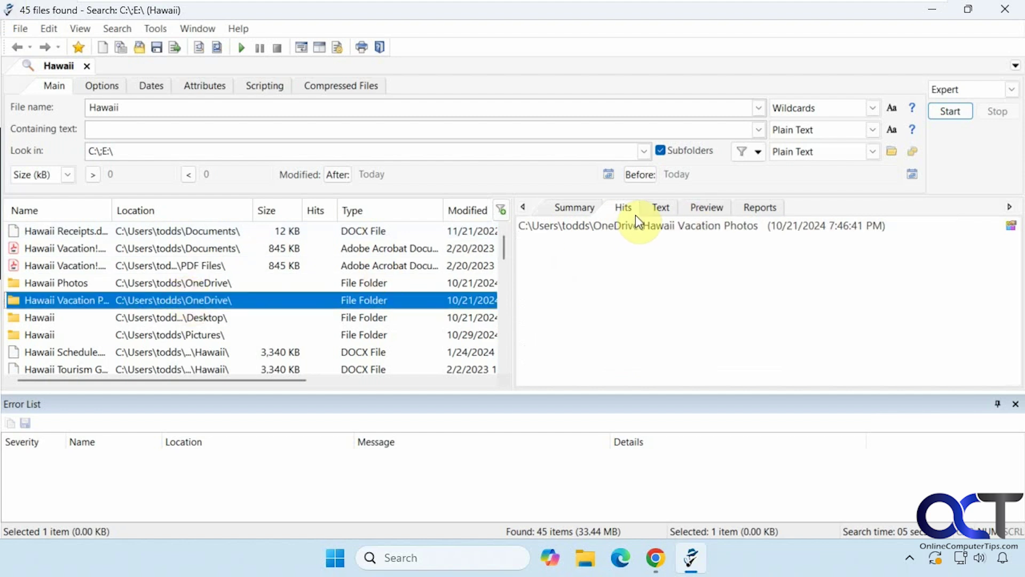
{"action": "left_click", "coordinate": [197, 316]}
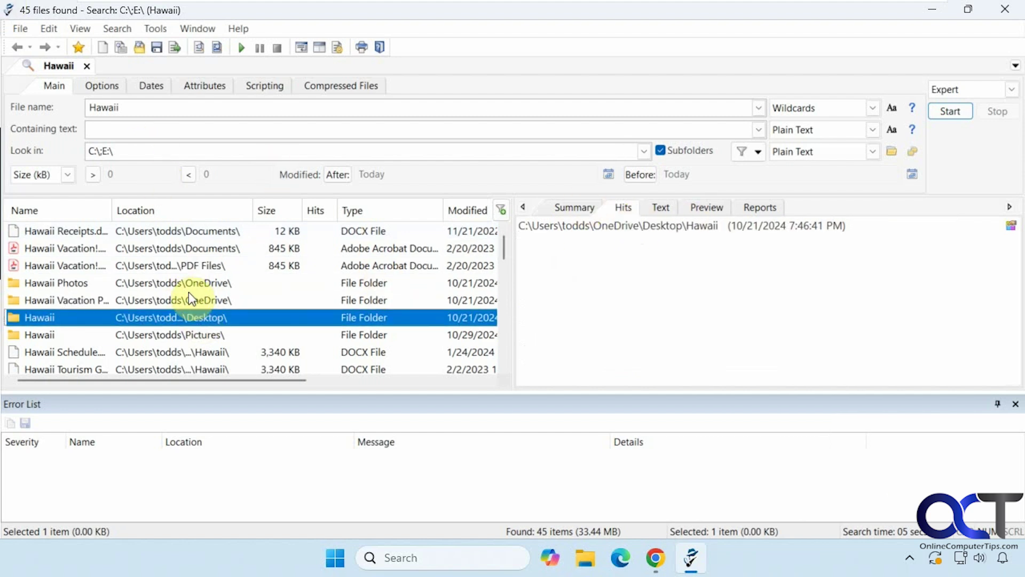
{"action": "left_click", "coordinate": [187, 267]}
{"action": "left_click", "coordinate": [659, 207]}
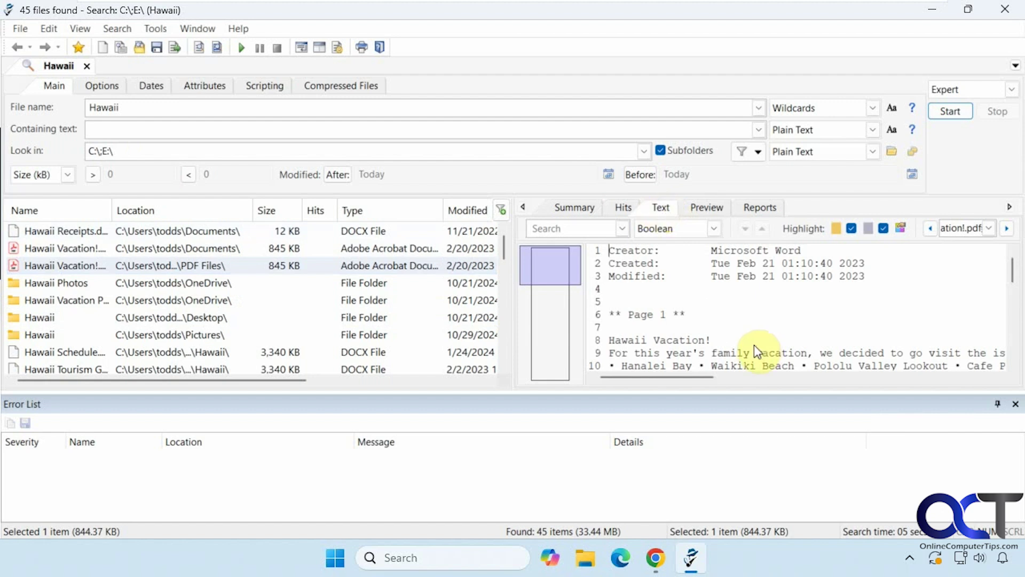
{"action": "scroll", "coordinate": [754, 344], "scroll_direction": "down", "scroll_amount": 2}
{"action": "scroll", "coordinate": [754, 344], "scroll_direction": "up", "scroll_amount": 2}
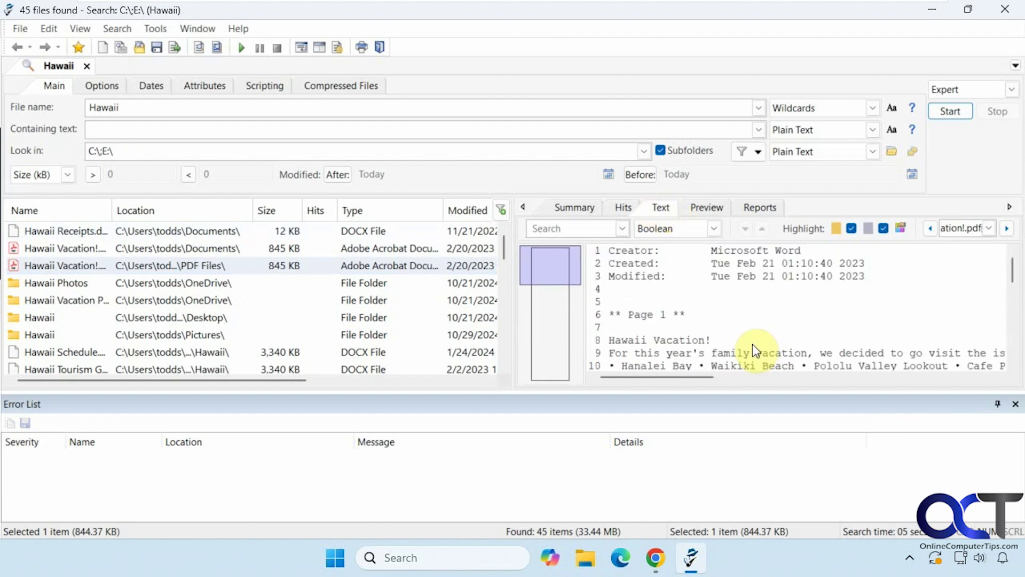
- Preview the Hawaii Beach 2.jpg photo, leaving the preview size choice unchanged
{"action": "left_click", "coordinate": [696, 206]}
{"action": "scroll", "coordinate": [160, 352], "scroll_direction": "down", "scroll_amount": 1}
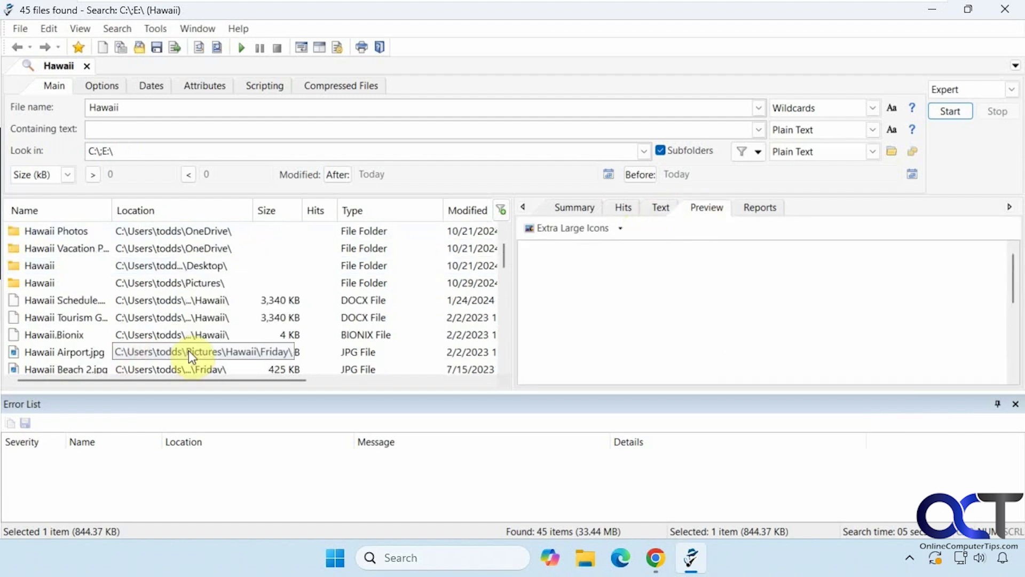
{"action": "left_click", "coordinate": [86, 371]}
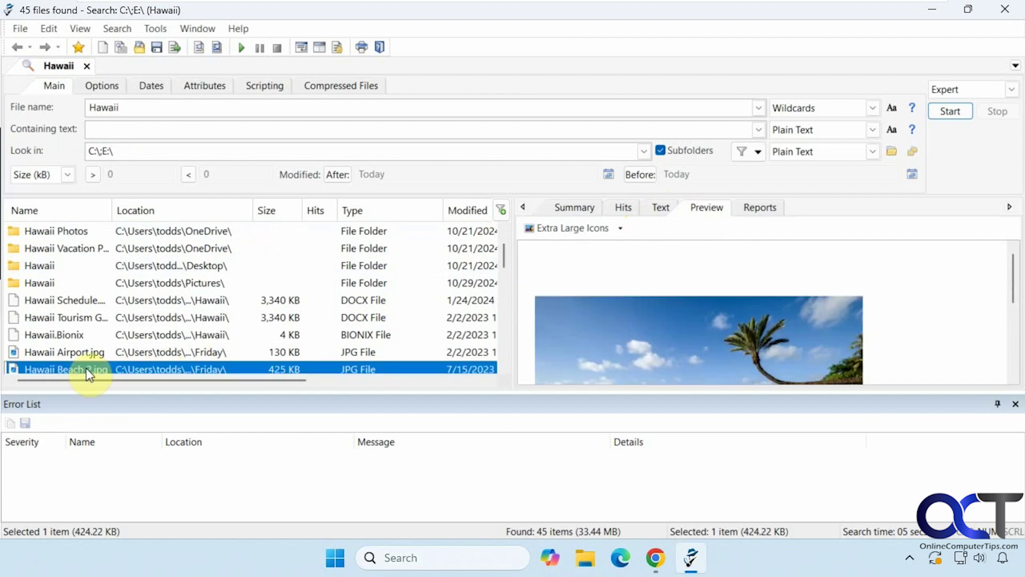
{"action": "mouse_move", "coordinate": [1013, 293]}
{"action": "left_mouse_down"}
{"action": "mouse_move", "coordinate": [1014, 355]}
{"action": "mouse_move", "coordinate": [1014, 275]}
{"action": "left_mouse_up"}
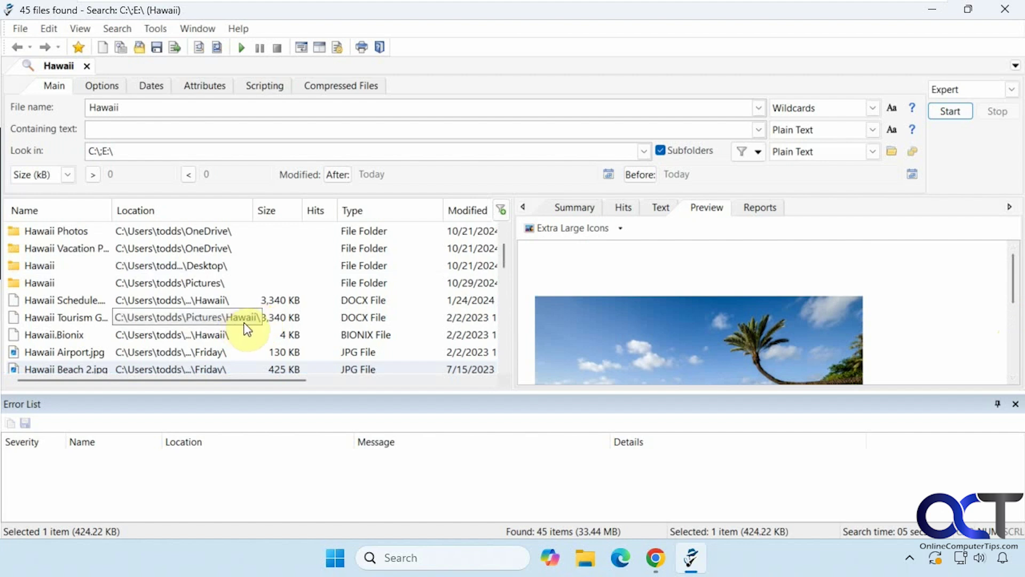
{"action": "left_click", "coordinate": [621, 229]}
{"action": "left_click", "coordinate": [621, 229]}
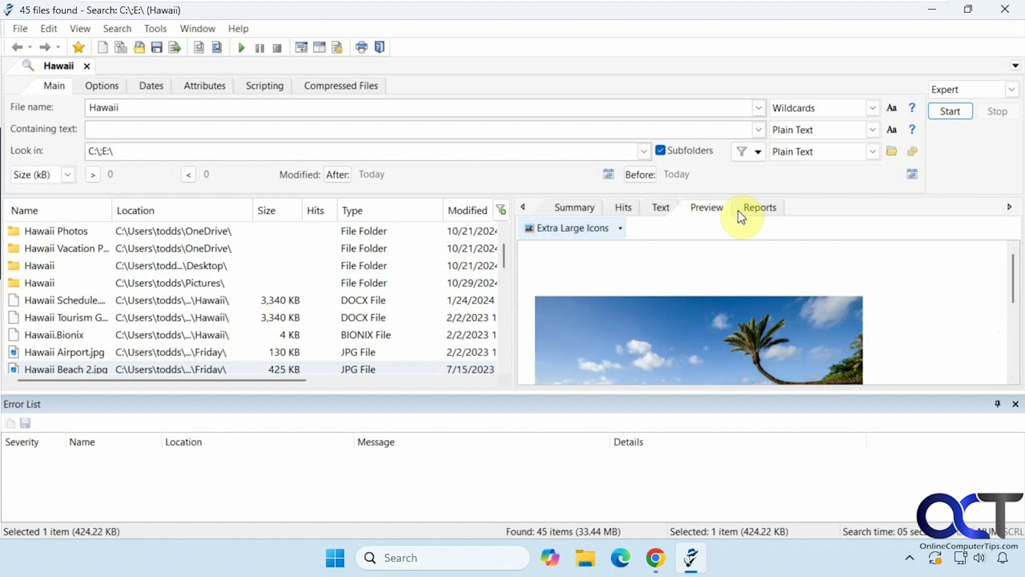
- Show the Hawaii search's text report and open then cancel its Report Options
{"action": "left_click", "coordinate": [756, 207]}
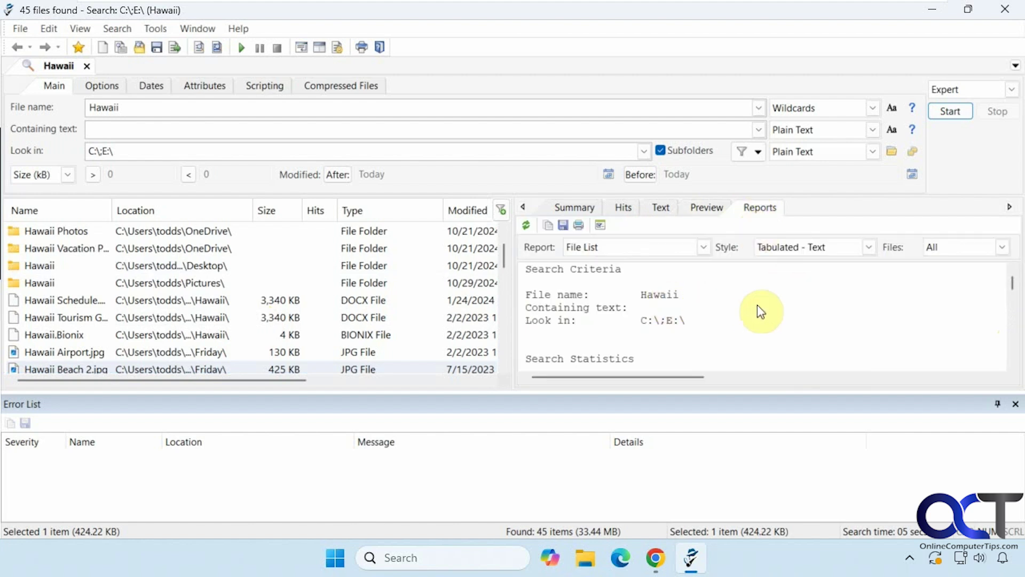
{"action": "scroll", "coordinate": [793, 305], "scroll_direction": "down", "scroll_amount": 2}
{"action": "scroll", "coordinate": [792, 312], "scroll_direction": "up", "scroll_amount": 2}
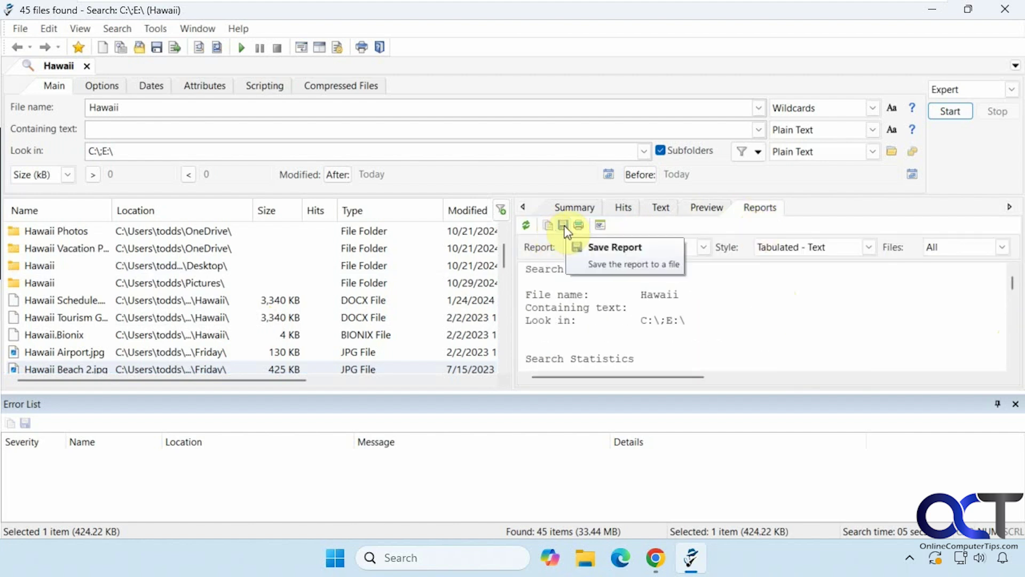
{"action": "left_click", "coordinate": [602, 224]}
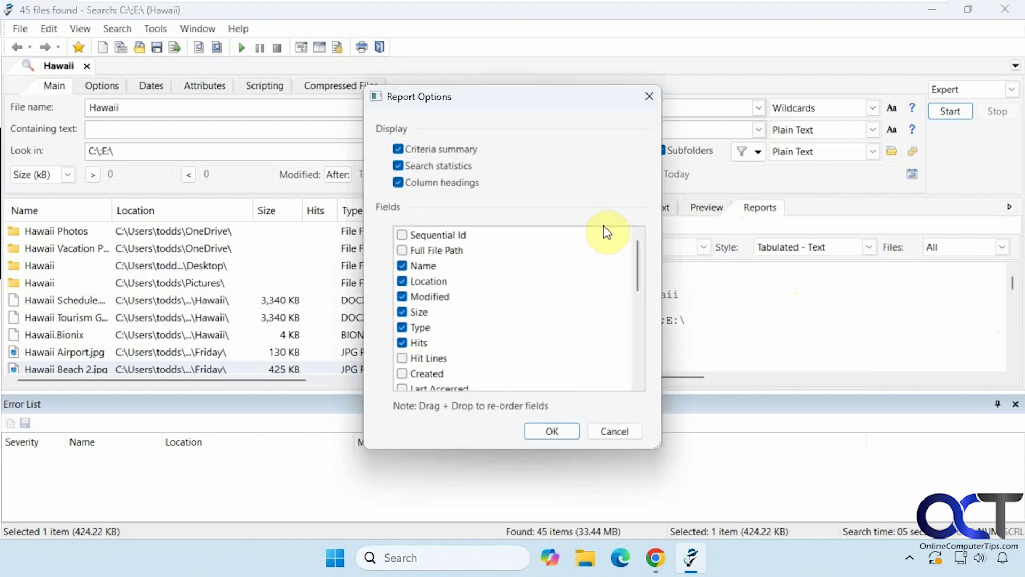
{"action": "left_click", "coordinate": [613, 429]}
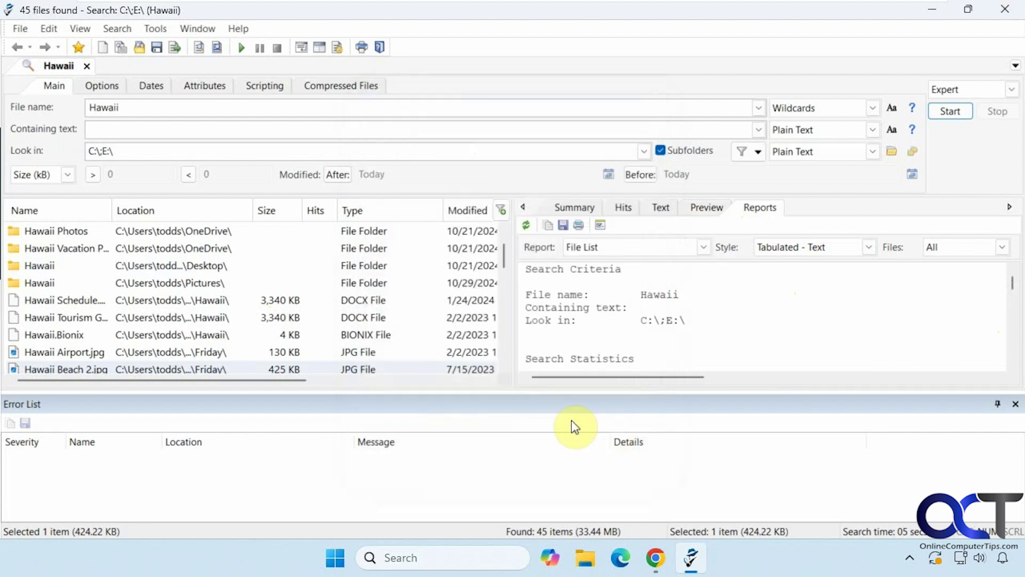
- Export all 45 Hawaii results in standard Text format to SearchResults.txt on the Desktop
{"action": "left_click", "coordinate": [20, 29]}
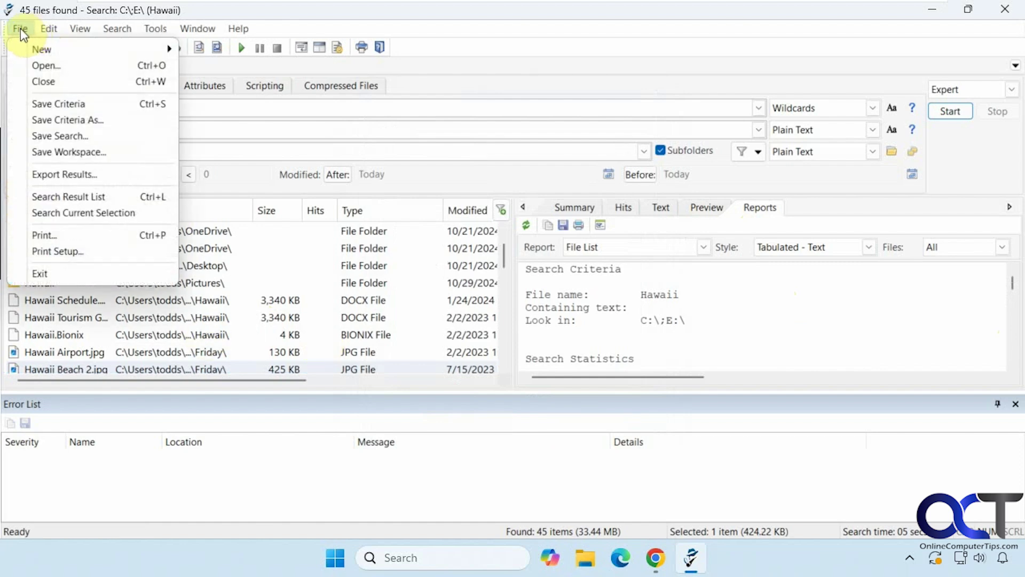
{"action": "left_click", "coordinate": [42, 173]}
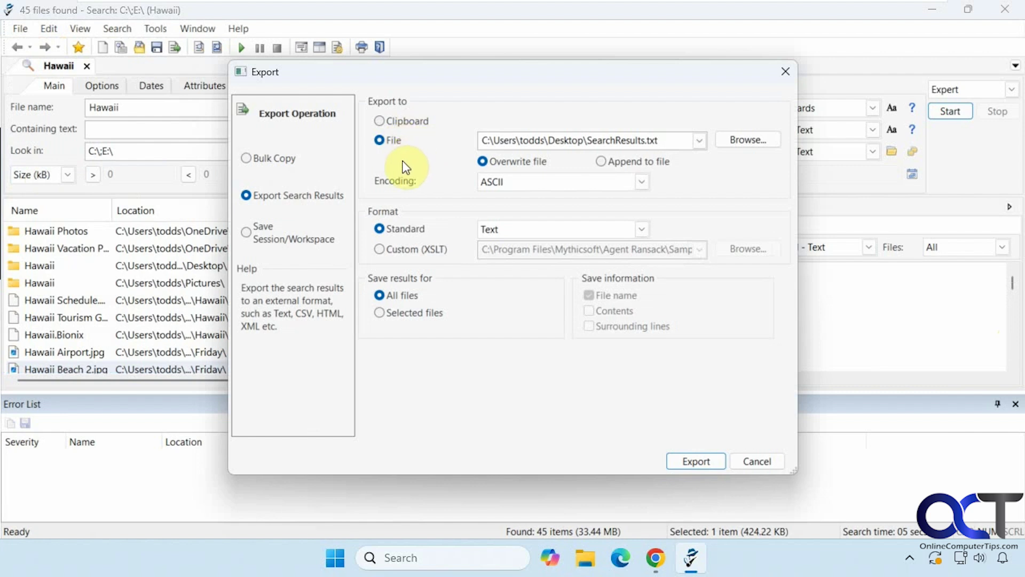
{"action": "left_click", "coordinate": [643, 230]}
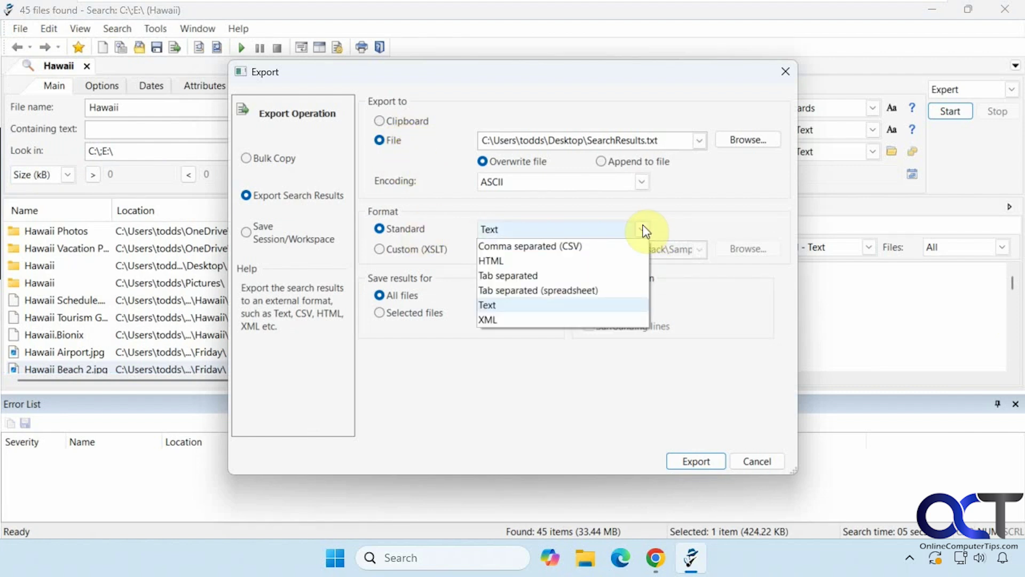
{"action": "left_click", "coordinate": [643, 230]}
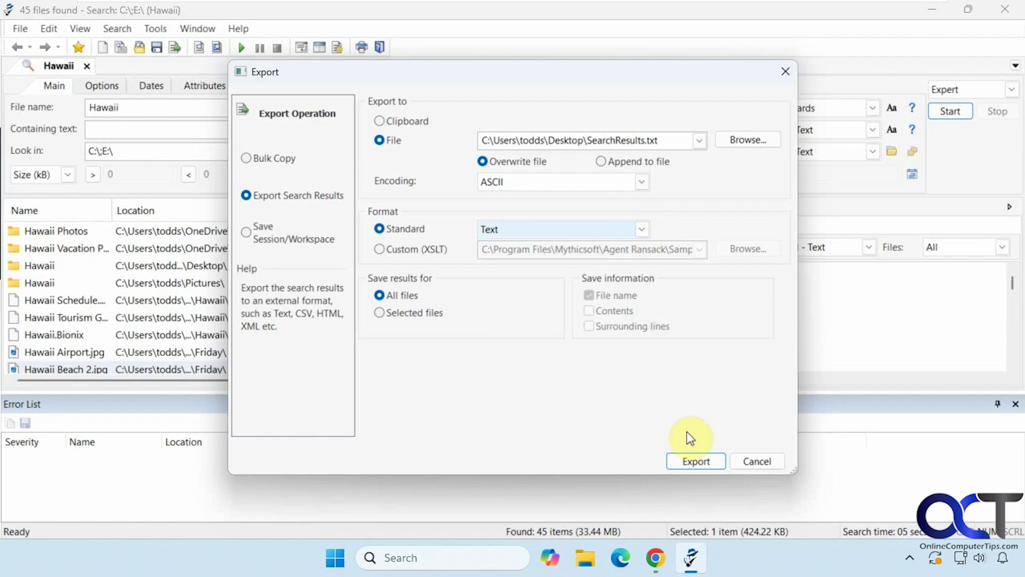
{"action": "left_click", "coordinate": [685, 460]}
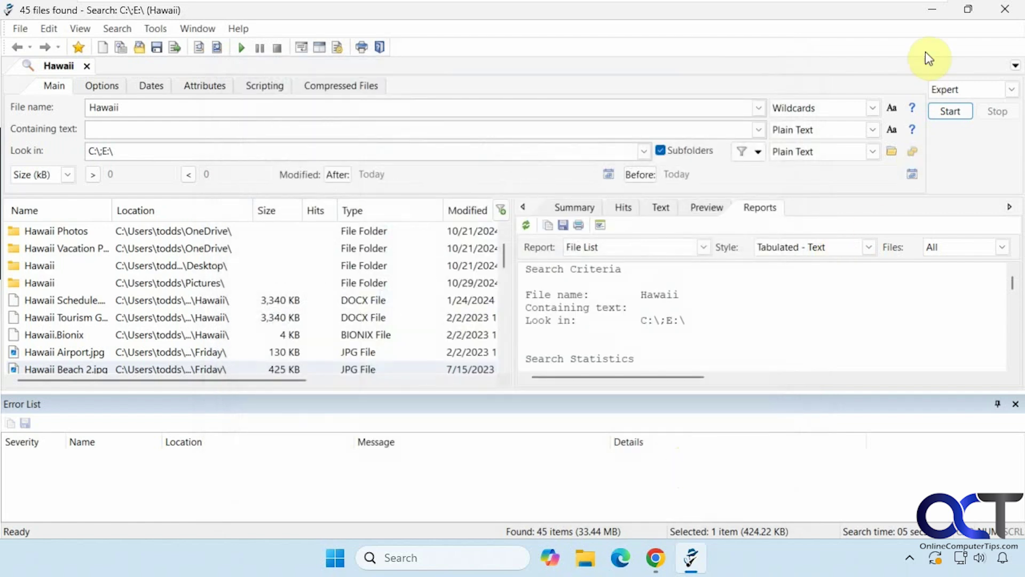
- Minimize Agent Ransack and Chrome, then open SearchResults.txt from the desktop
{"action": "left_click", "coordinate": [936, 15]}
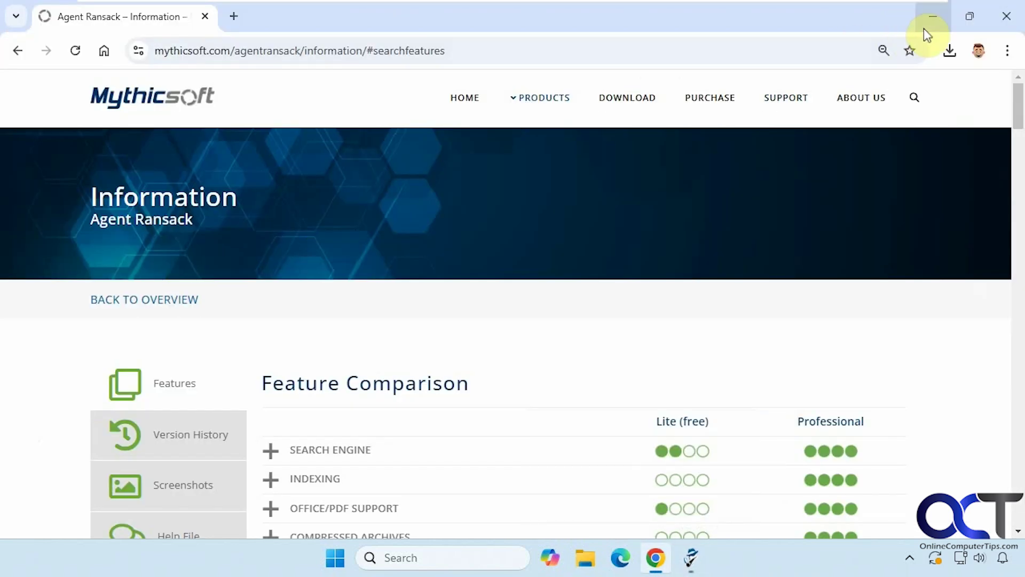
{"action": "left_click", "coordinate": [929, 17]}
{"action": "double_click", "coordinate": [31, 294]}
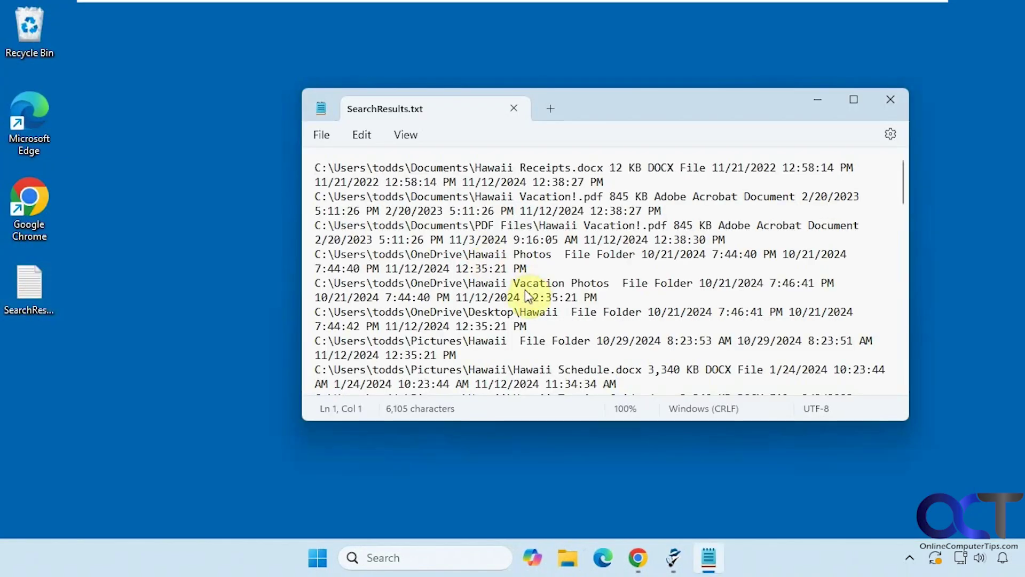
- Scroll through the exported paths, sizes and dates in Notepad, then close the file
{"action": "scroll", "coordinate": [525, 289], "scroll_direction": "down", "scroll_amount": 5}
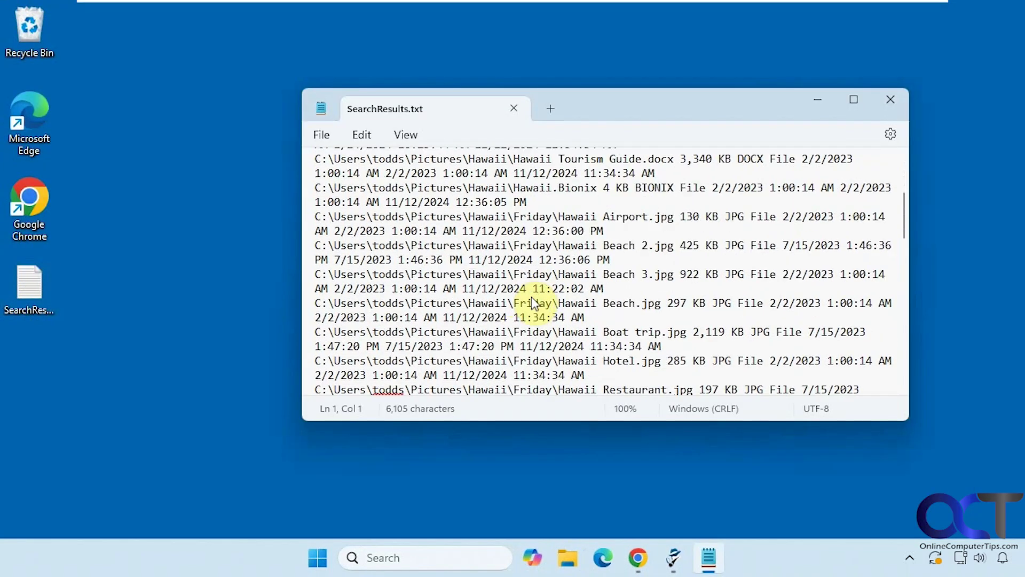
{"action": "scroll", "coordinate": [532, 299], "scroll_direction": "down", "scroll_amount": 8}
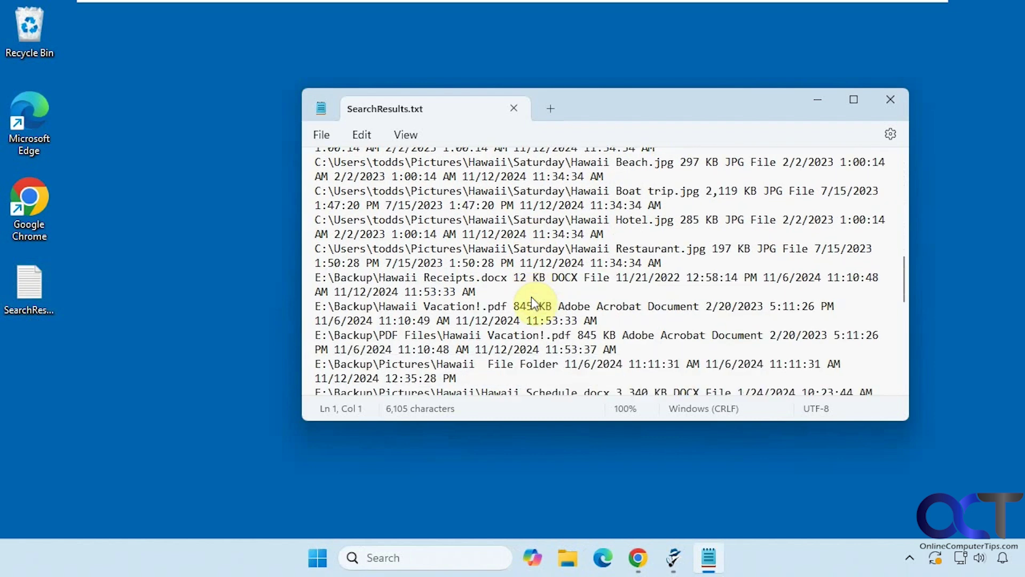
{"action": "scroll", "coordinate": [531, 299], "scroll_direction": "down", "scroll_amount": 10}
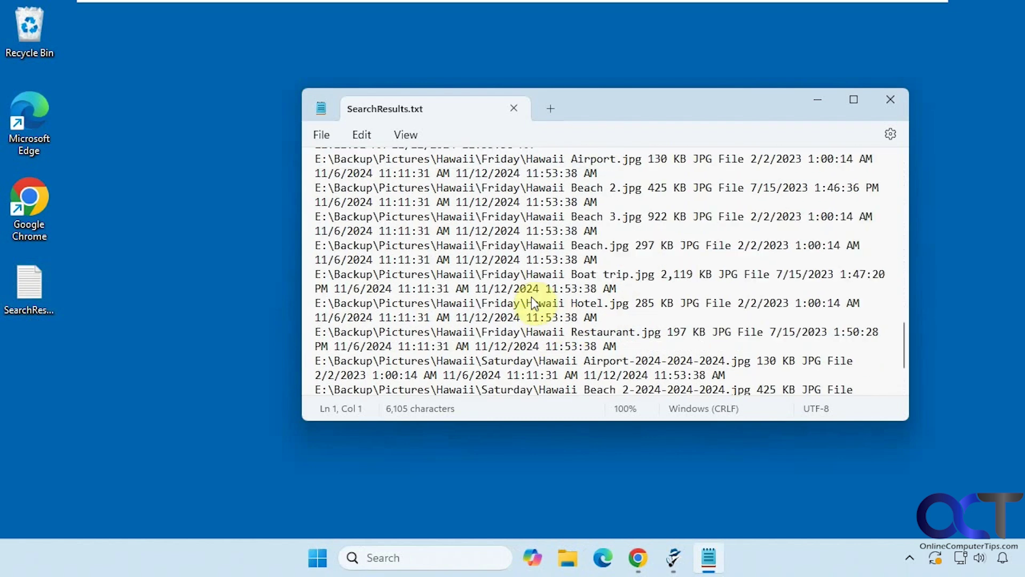
{"action": "scroll", "coordinate": [531, 297], "scroll_direction": "up", "scroll_amount": 10}
{"action": "left_click", "coordinate": [891, 100]}
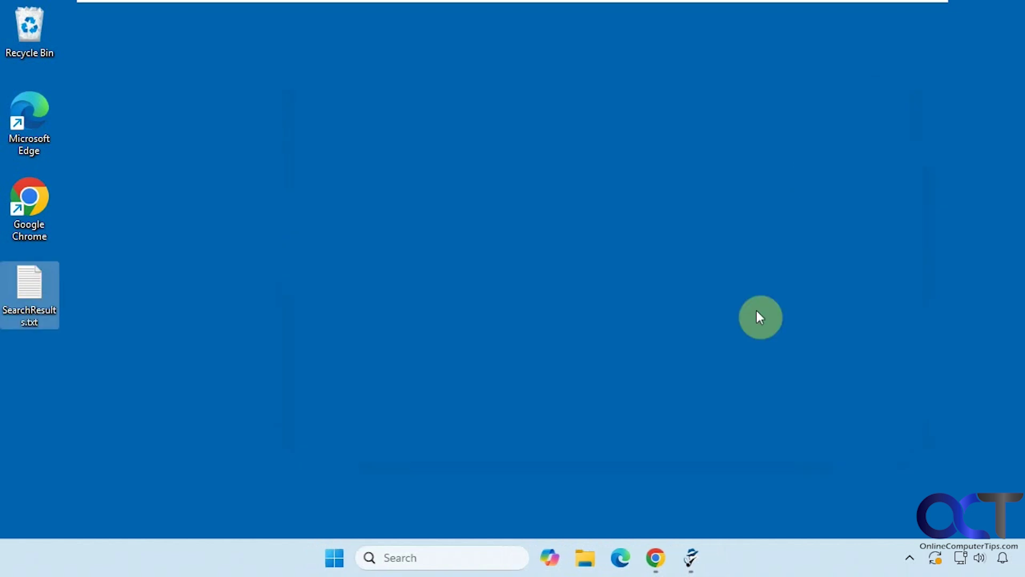
- Restore the Hawaii search window and view the context menu for Hawaii Airport.jpg, then close it
{"action": "left_click", "coordinate": [691, 558]}
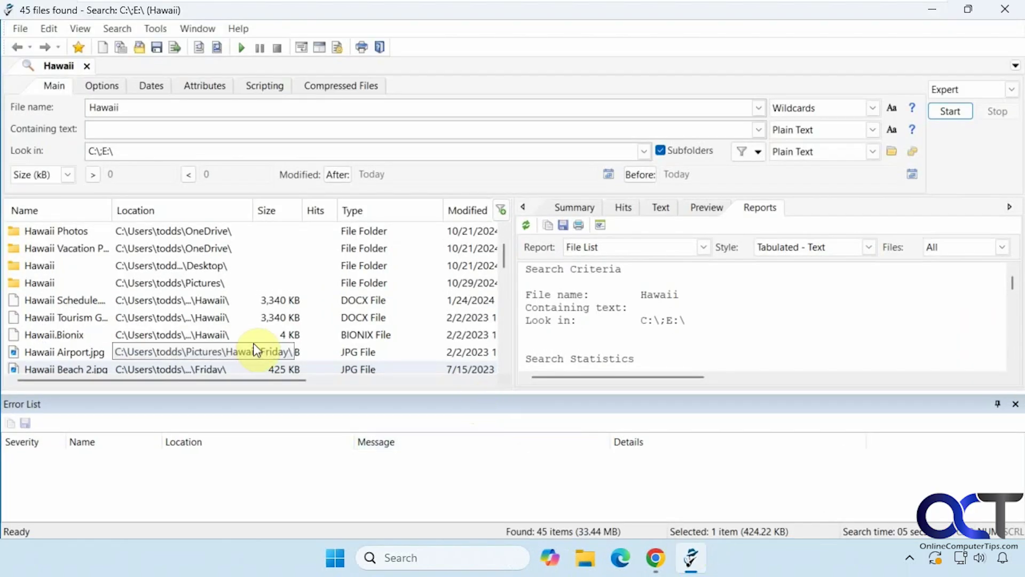
{"action": "left_click", "coordinate": [65, 352]}
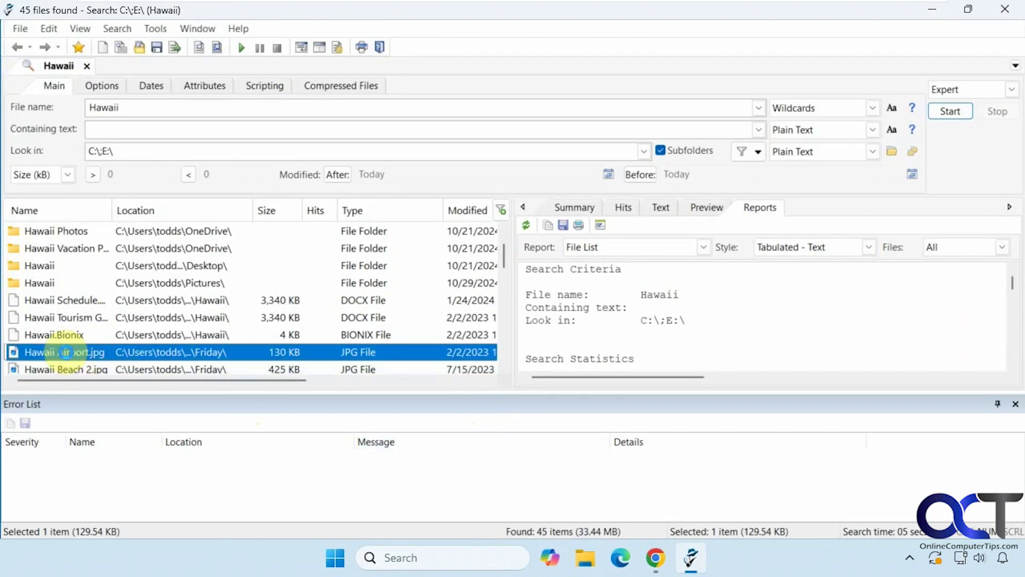
{"action": "right_click", "coordinate": [65, 352]}
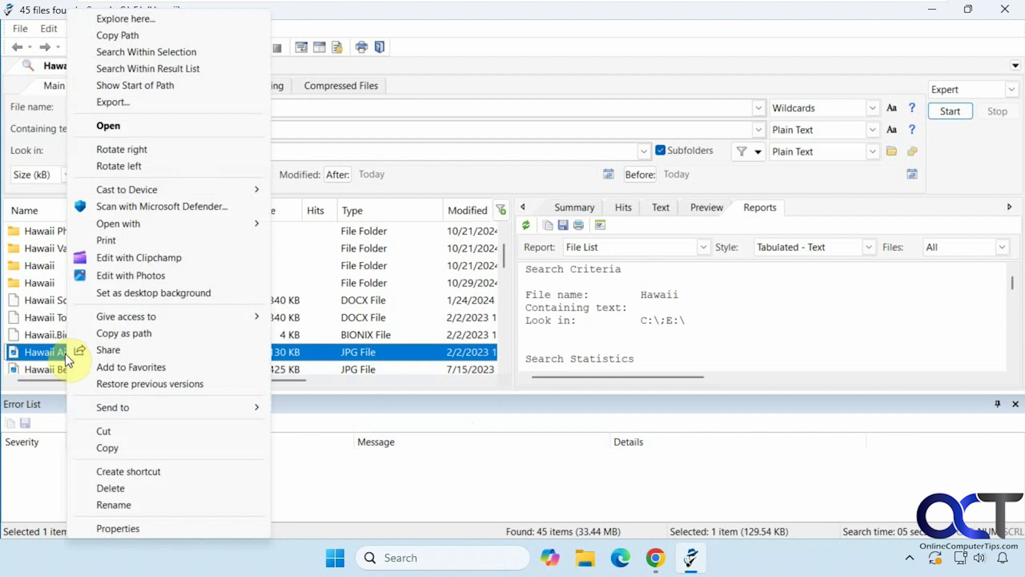
{"action": "left_click", "coordinate": [442, 487]}
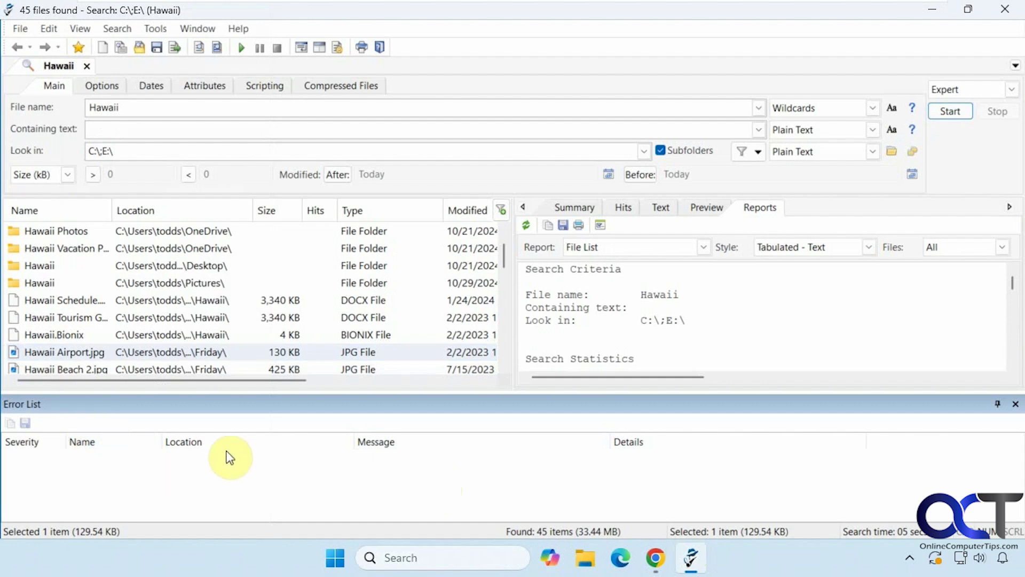
- Start a new search based on the last one, looking in the Documents folder
{"action": "left_click", "coordinate": [21, 28]}
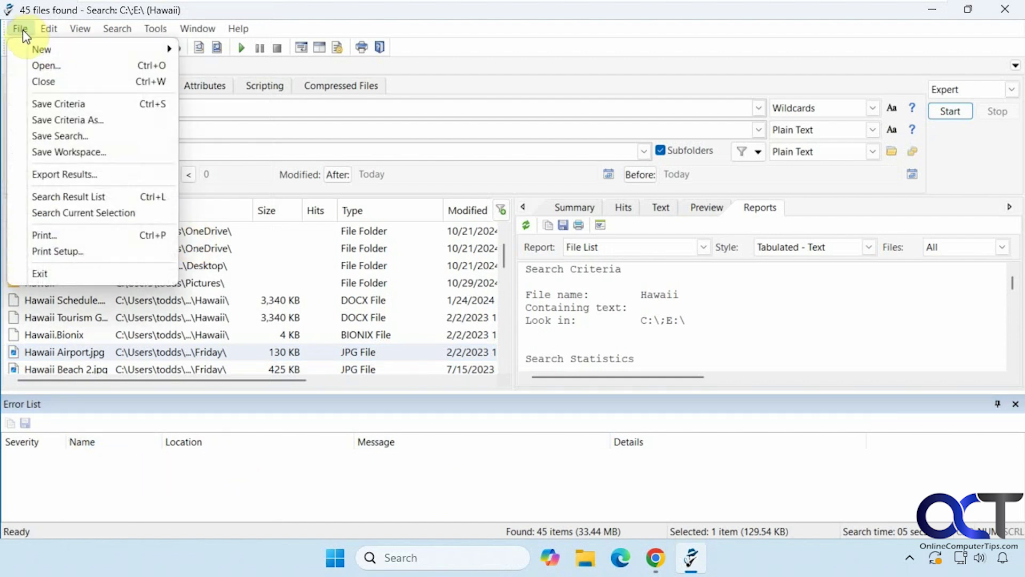
{"action": "mouse_move", "coordinate": [144, 49]}
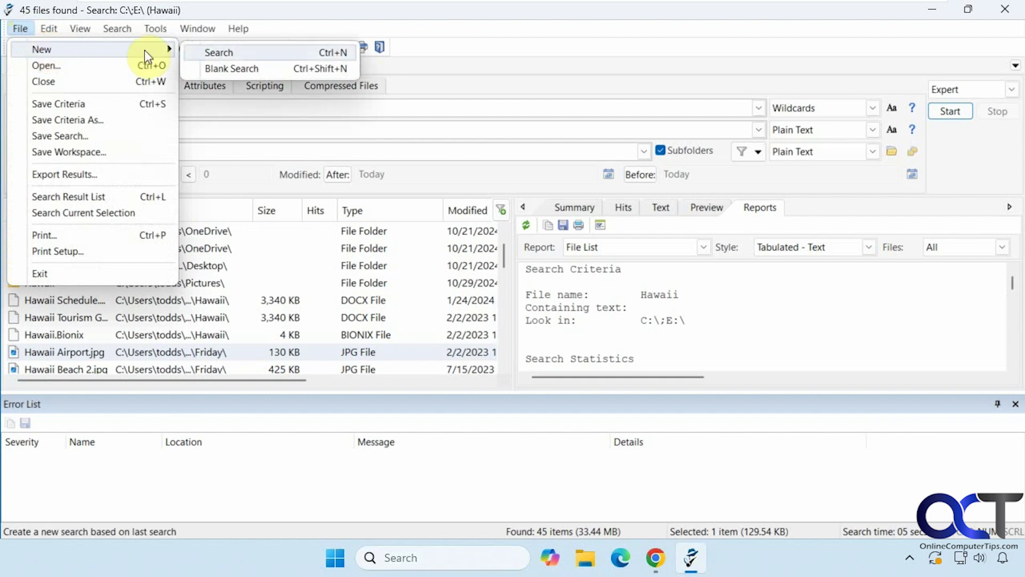
{"action": "left_click", "coordinate": [216, 53]}
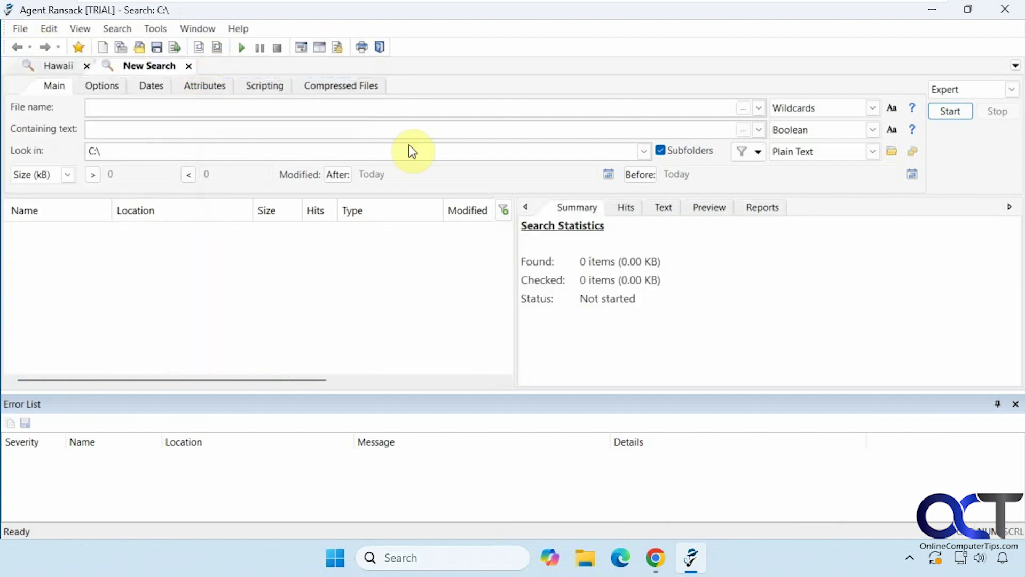
{"action": "left_click", "coordinate": [629, 153]}
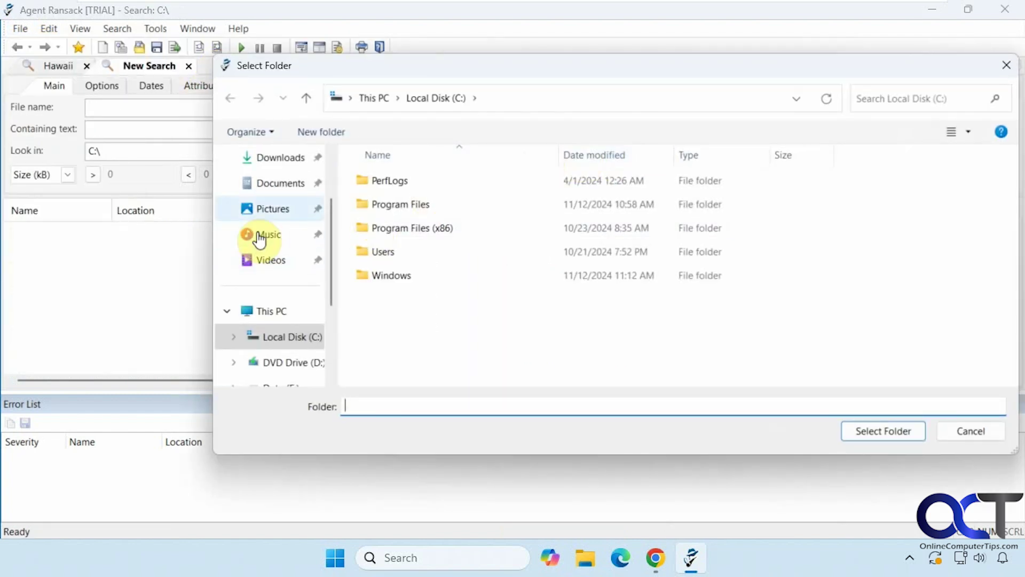
{"action": "left_click", "coordinate": [282, 185]}
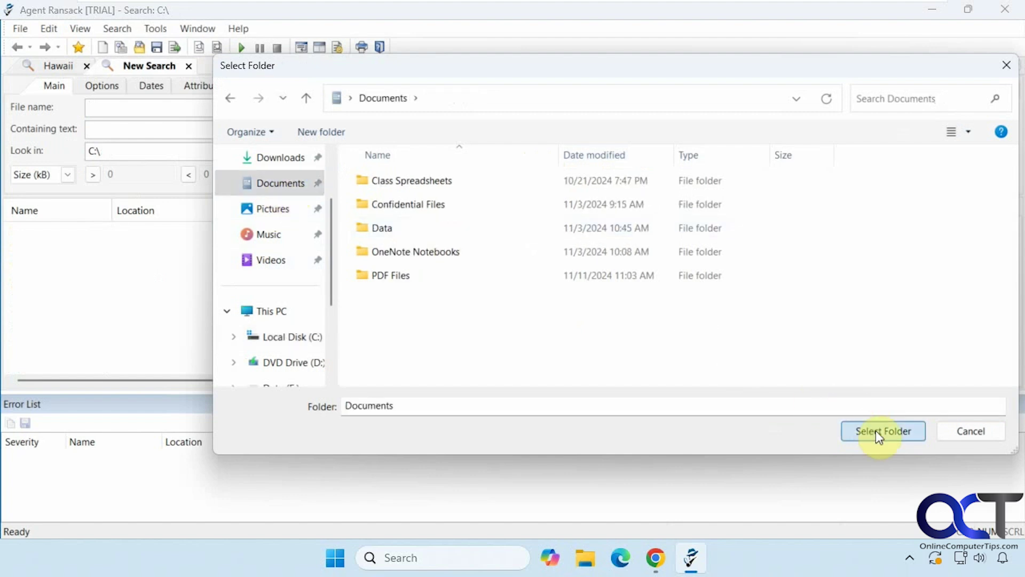
{"action": "left_click", "coordinate": [879, 431]}
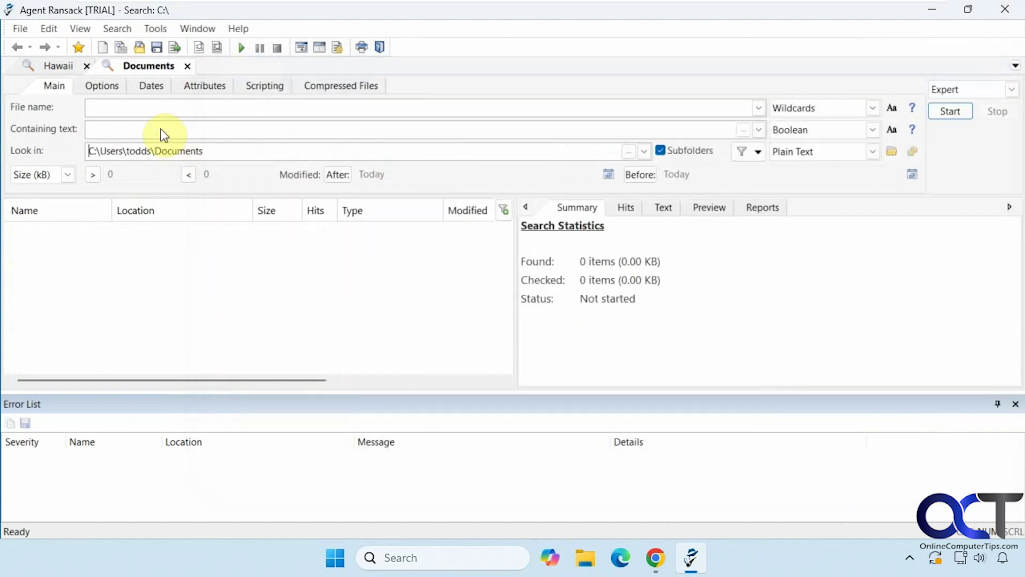
- Search for the plain text 'Phishing email examples' and run it
{"action": "left_click", "coordinate": [152, 126]}
{"action": "type", "text": "Phishing email examples"}
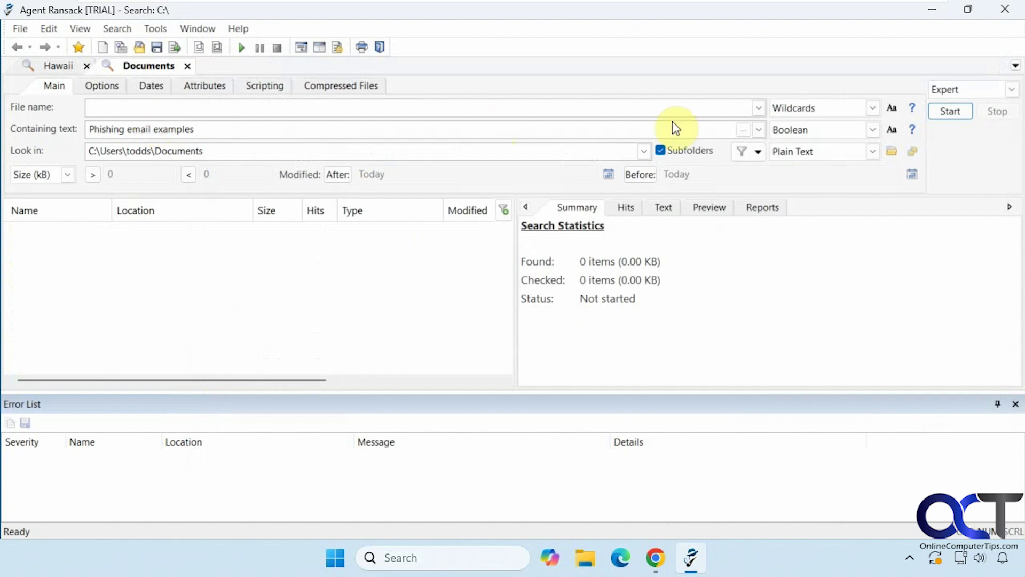
{"action": "left_click", "coordinate": [872, 130]}
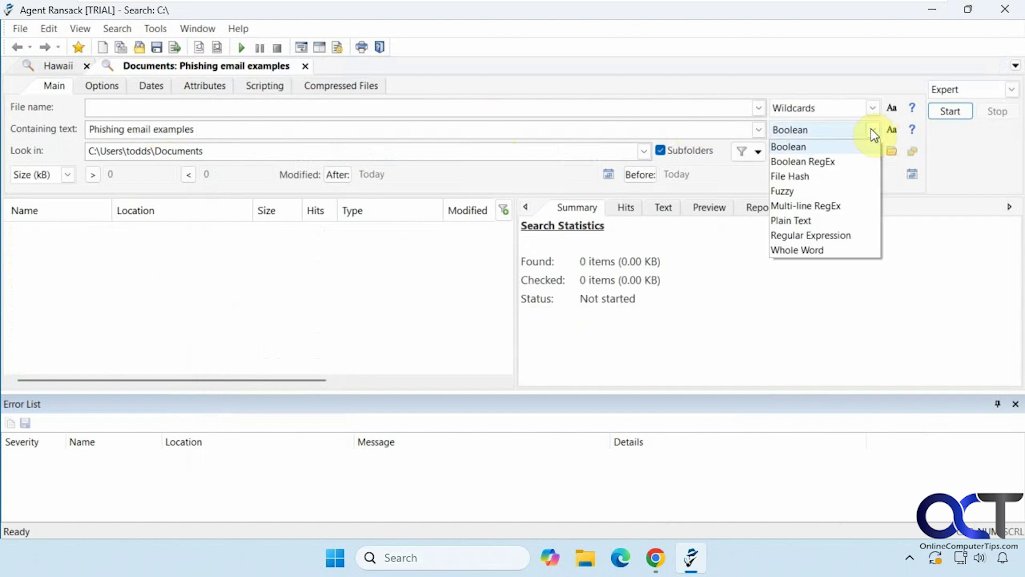
{"action": "left_click", "coordinate": [840, 226]}
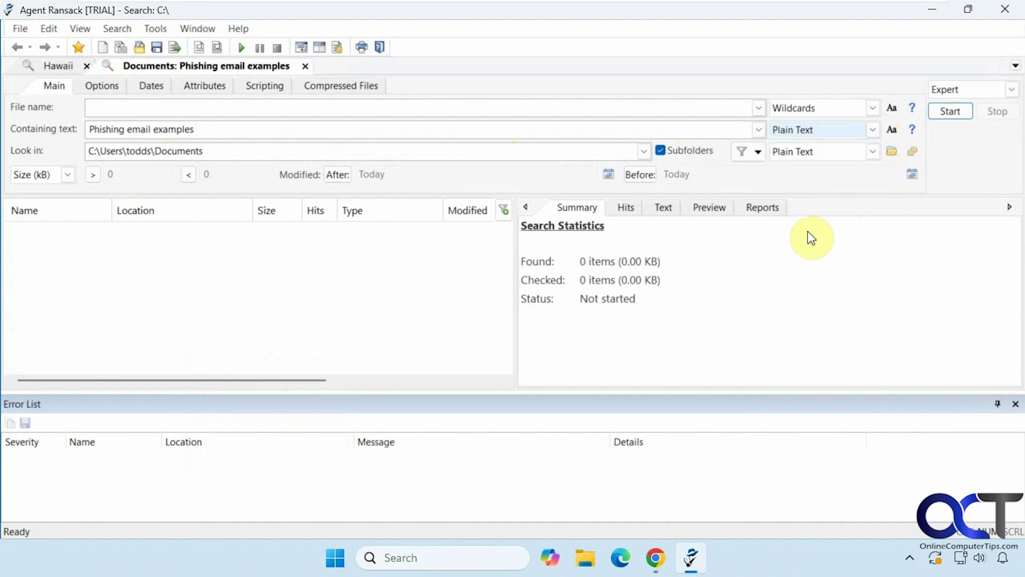
{"action": "left_click", "coordinate": [941, 110]}
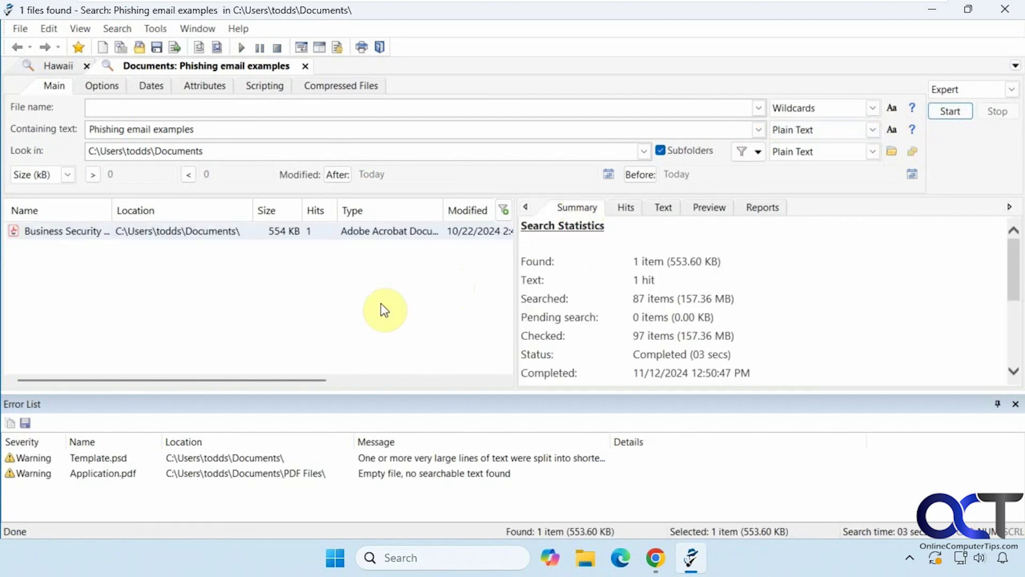
{"action": "left_click", "coordinate": [207, 235]}
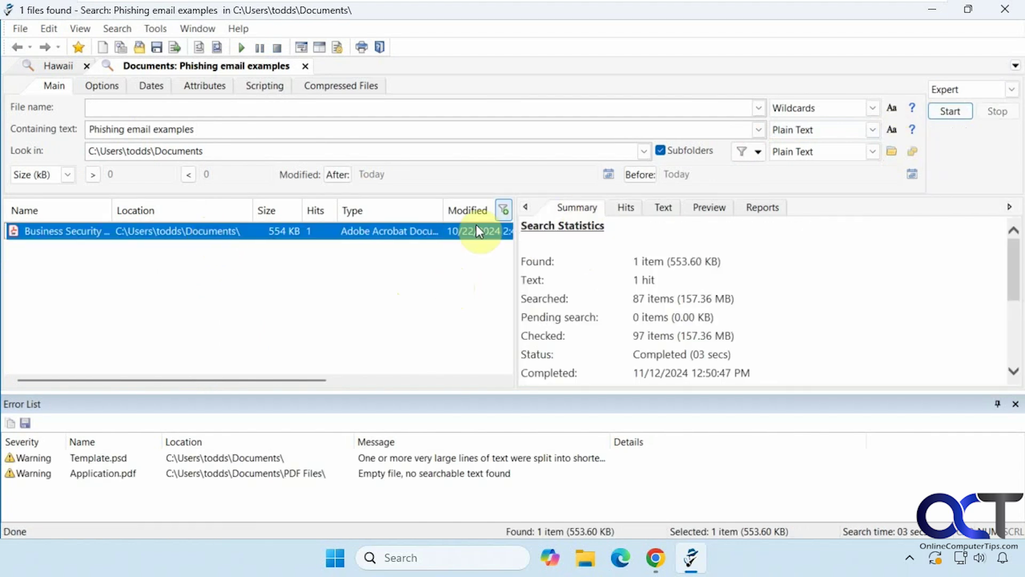
{"action": "left_click", "coordinate": [630, 209]}
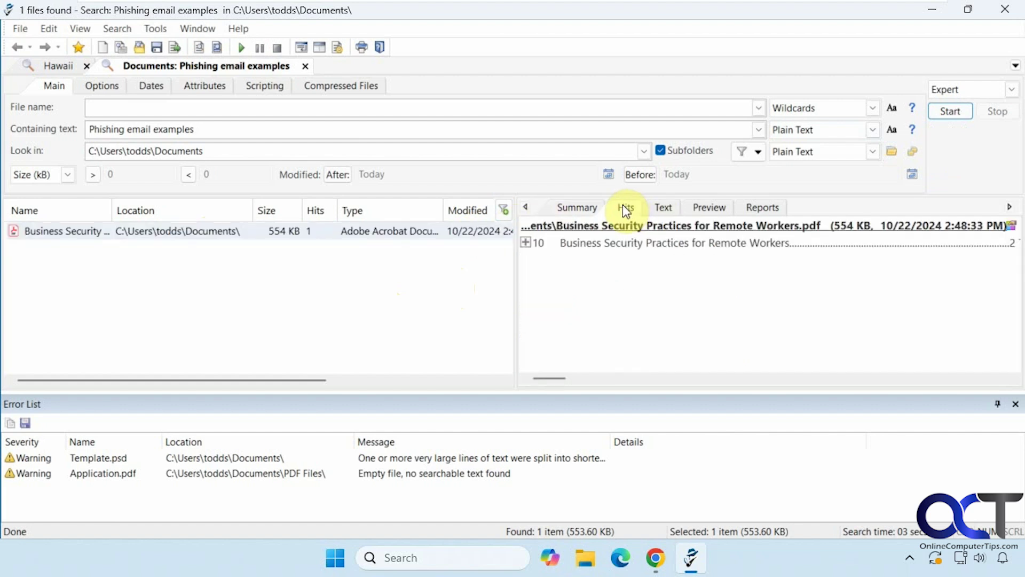
{"action": "left_click", "coordinate": [527, 244]}
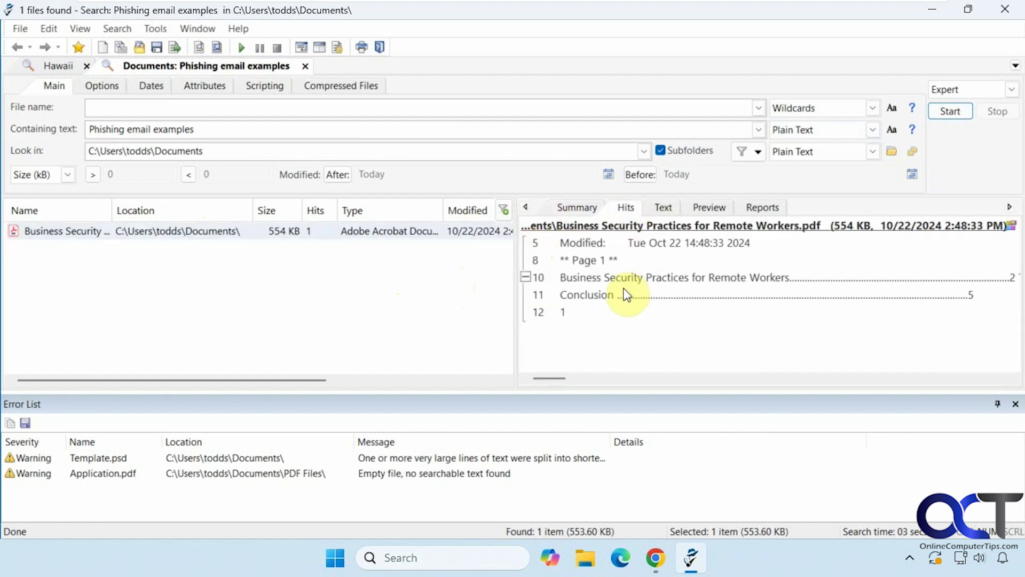
{"action": "left_click", "coordinate": [662, 209]}
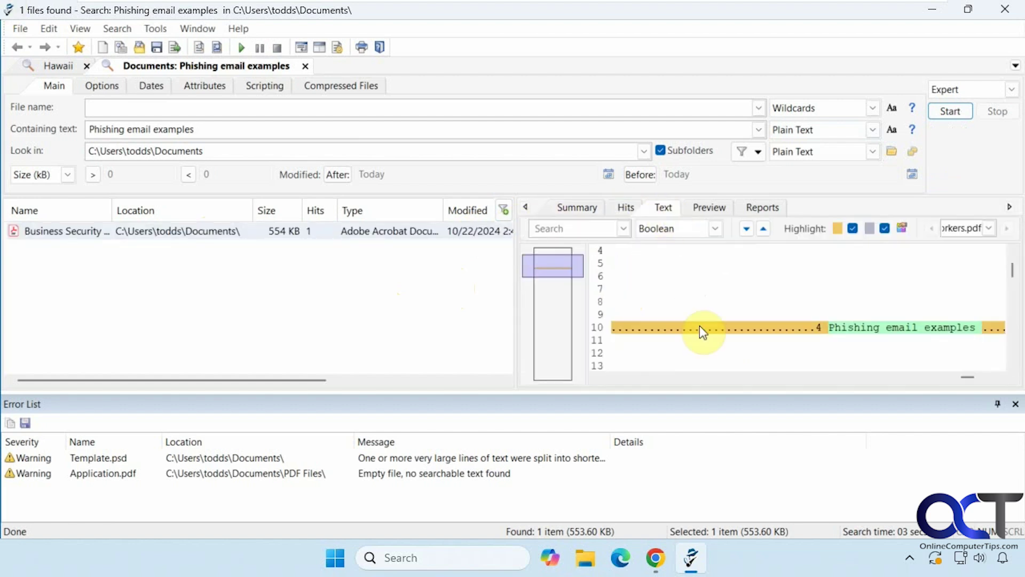
{"action": "scroll", "coordinate": [842, 338], "scroll_direction": "down", "scroll_amount": 1}
{"action": "scroll", "coordinate": [842, 338], "scroll_direction": "down", "scroll_amount": 1}
{"action": "scroll", "coordinate": [838, 336], "scroll_direction": "up", "scroll_amount": 3}
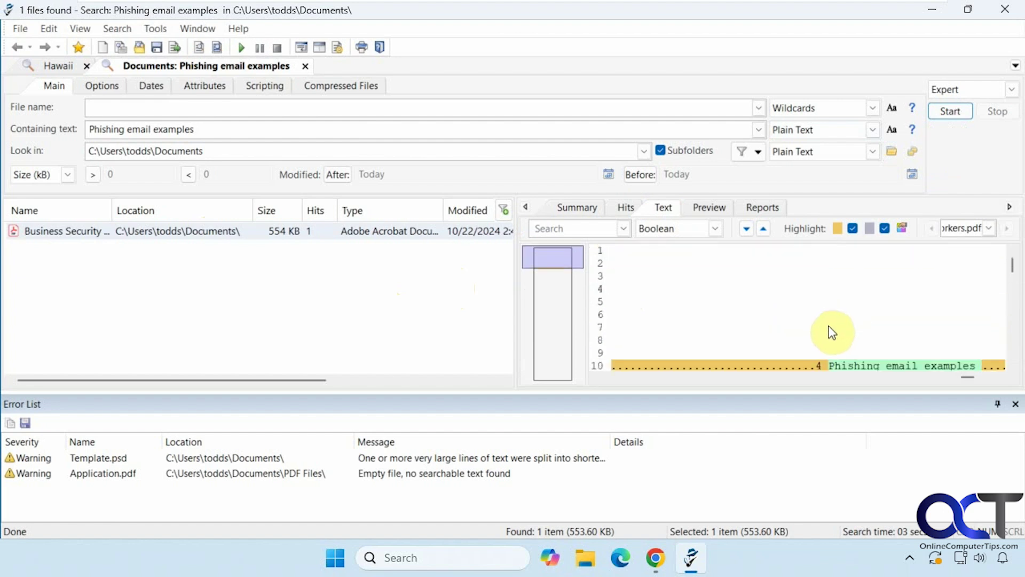
{"action": "left_click", "coordinate": [710, 209]}
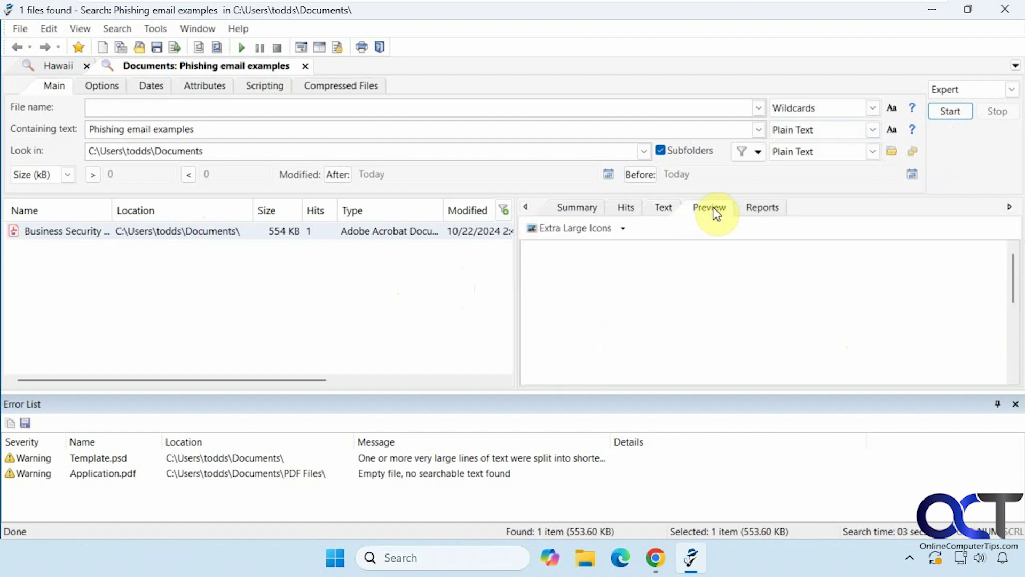
{"action": "left_click", "coordinate": [752, 206]}
{"action": "left_click", "coordinate": [590, 212]}
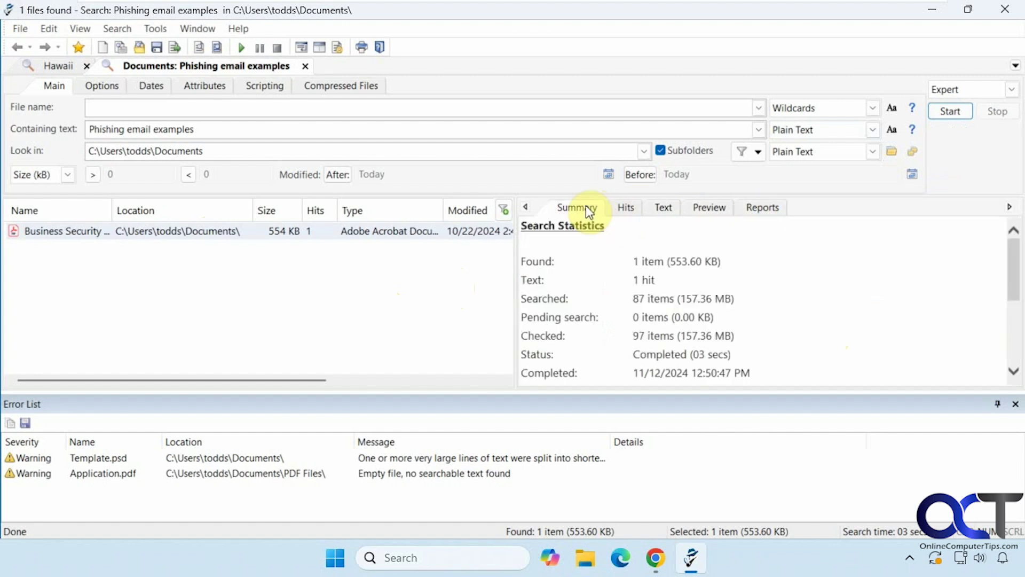
- Switch the text matching to Whole Word and rerun the phishing search
{"action": "left_click", "coordinate": [873, 130]}
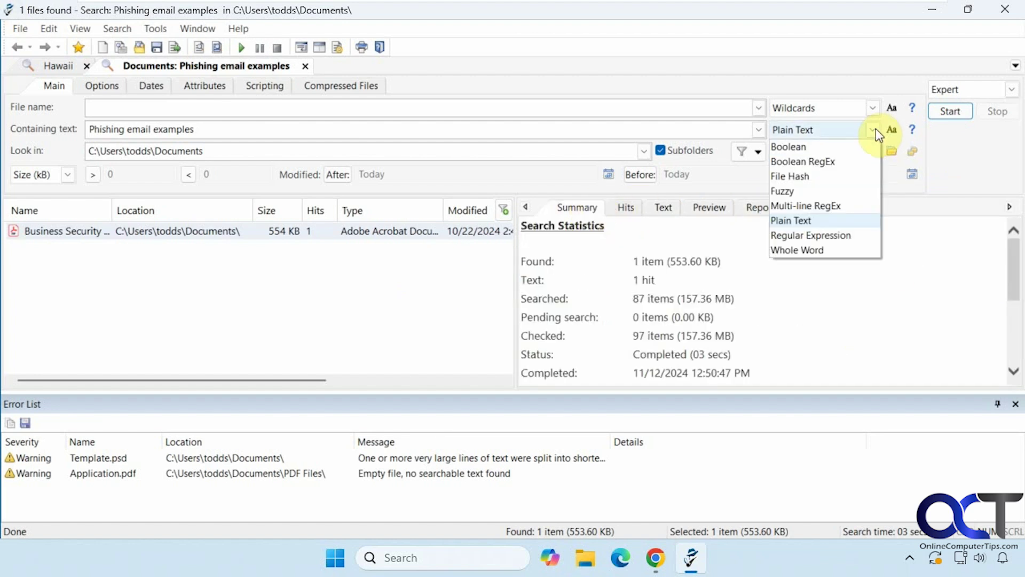
{"action": "left_click", "coordinate": [827, 249]}
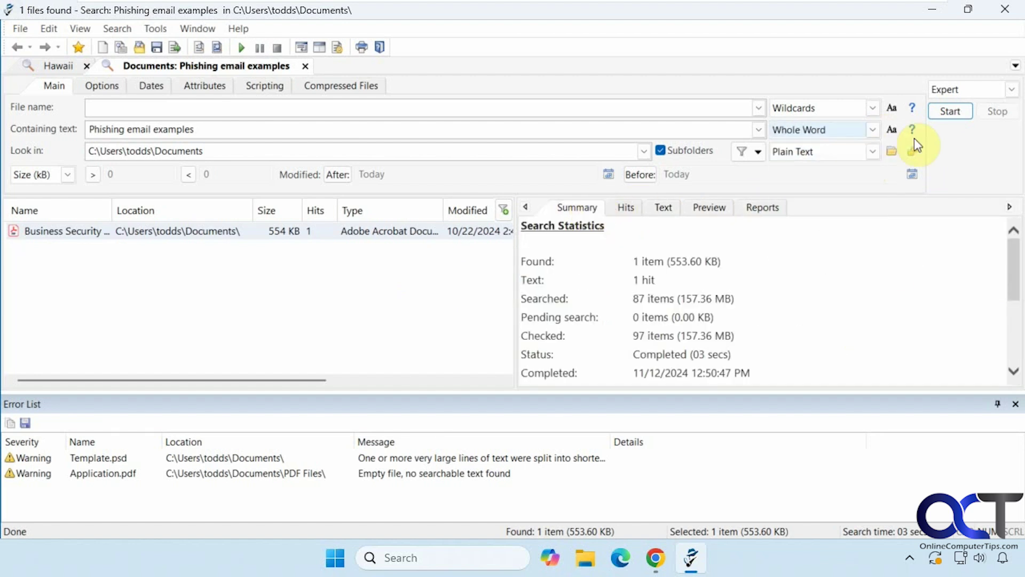
{"action": "left_click", "coordinate": [950, 111]}
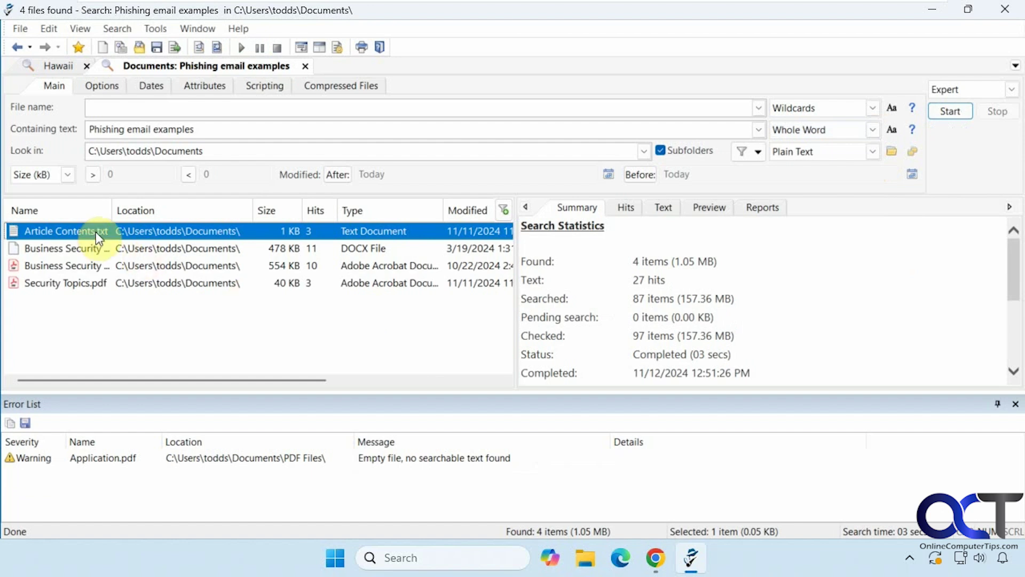
- Review highlighted hits in the DOCX and PDF results, including Security Topics.pdf, then change the size unit
{"action": "left_click", "coordinate": [663, 208]}
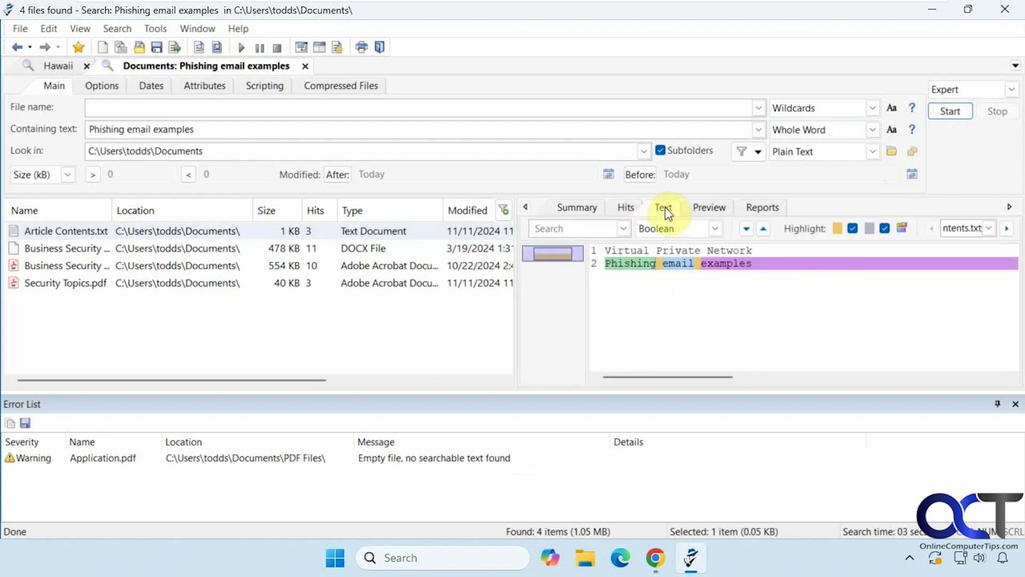
{"action": "left_click", "coordinate": [179, 249]}
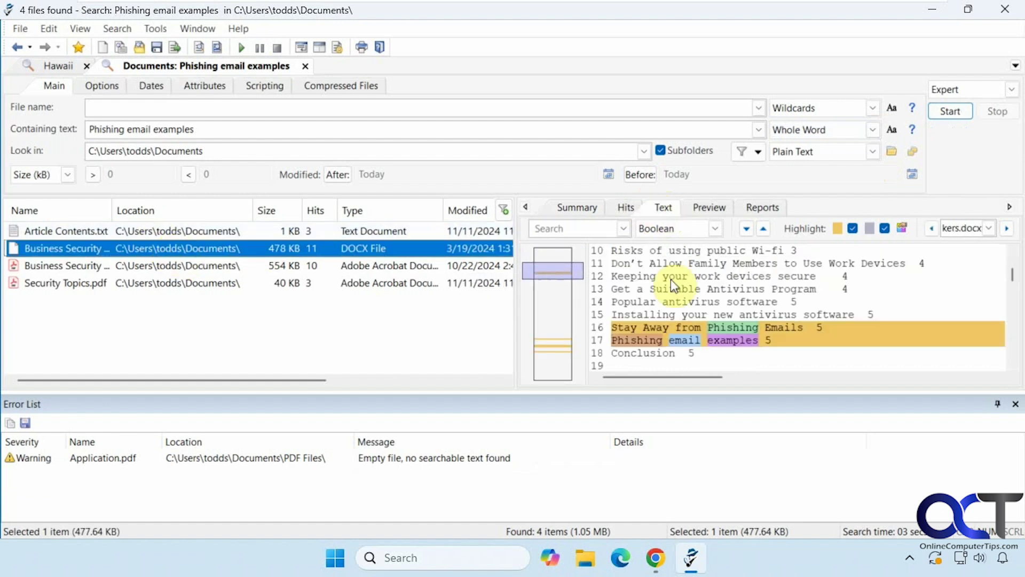
{"action": "scroll", "coordinate": [934, 312], "scroll_direction": "down", "scroll_amount": 1}
{"action": "scroll", "coordinate": [934, 315], "scroll_direction": "down", "scroll_amount": 1}
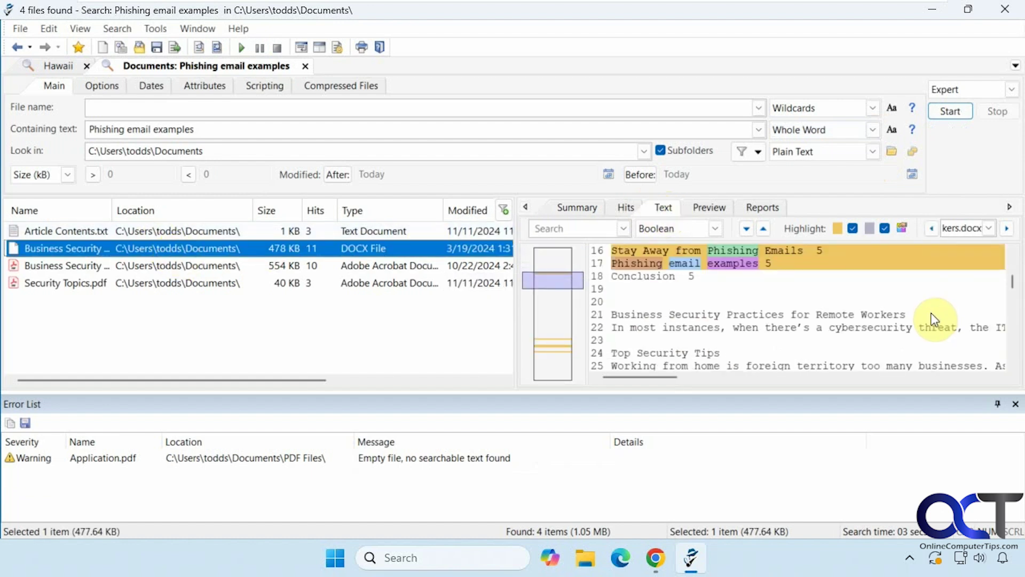
{"action": "left_click", "coordinate": [565, 347]}
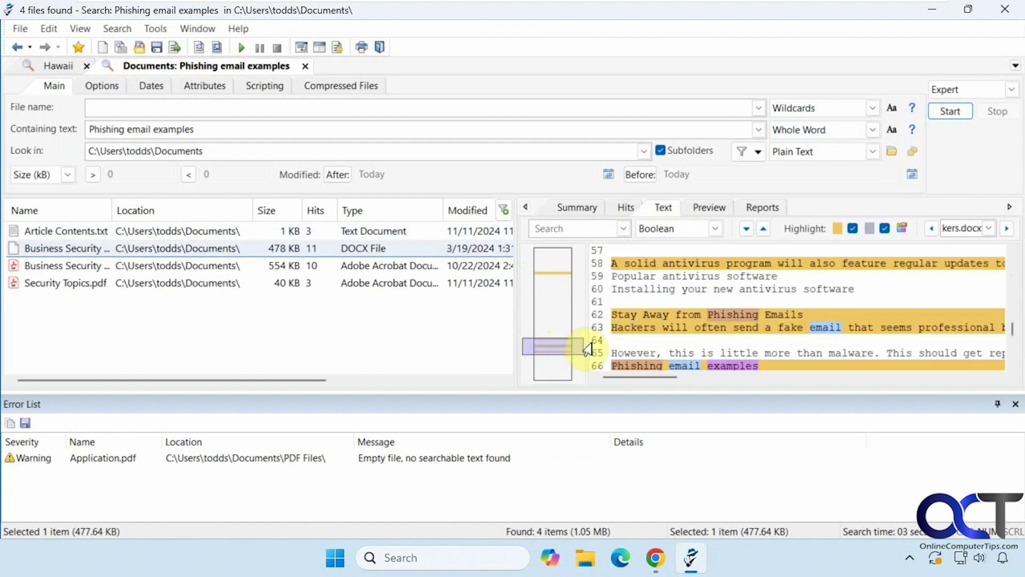
{"action": "scroll", "coordinate": [675, 324], "scroll_direction": "down", "scroll_amount": 1}
{"action": "scroll", "coordinate": [676, 324], "scroll_direction": "down", "scroll_amount": 1}
{"action": "scroll", "coordinate": [677, 323], "scroll_direction": "up", "scroll_amount": 2}
{"action": "left_click", "coordinate": [183, 273]}
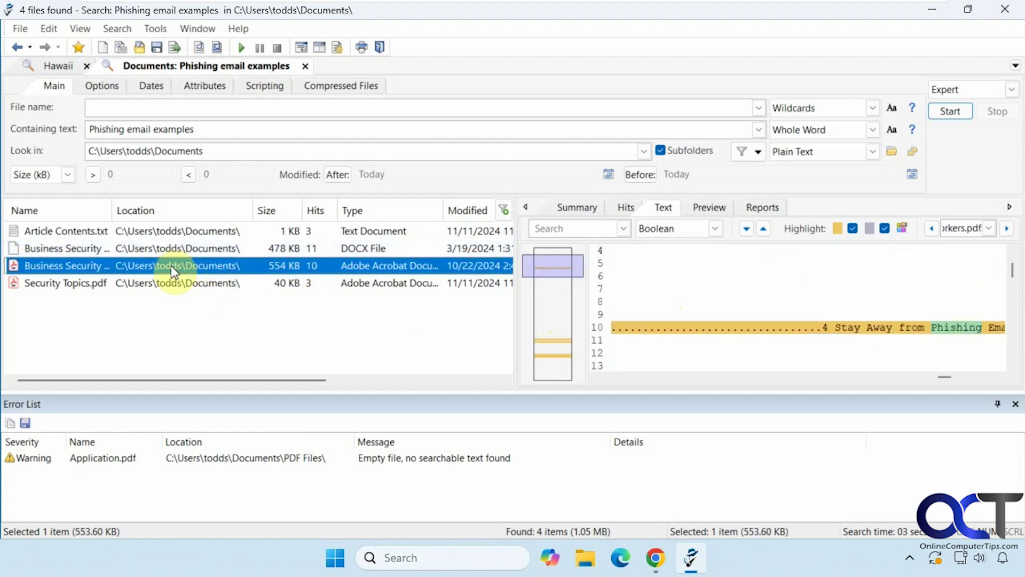
{"action": "left_click", "coordinate": [179, 283]}
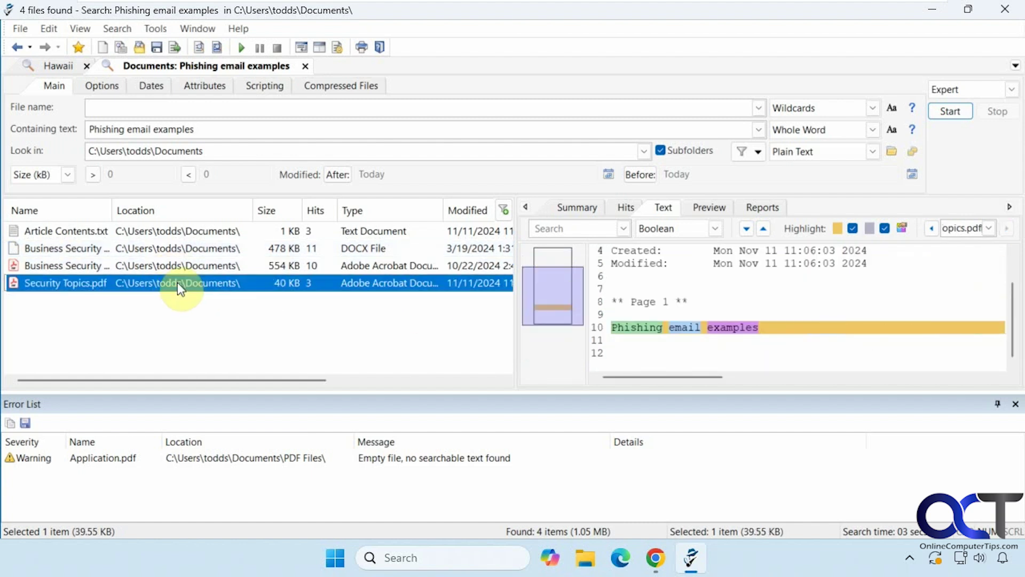
{"action": "left_click", "coordinate": [53, 174]}
{"action": "left_click", "coordinate": [55, 190]}
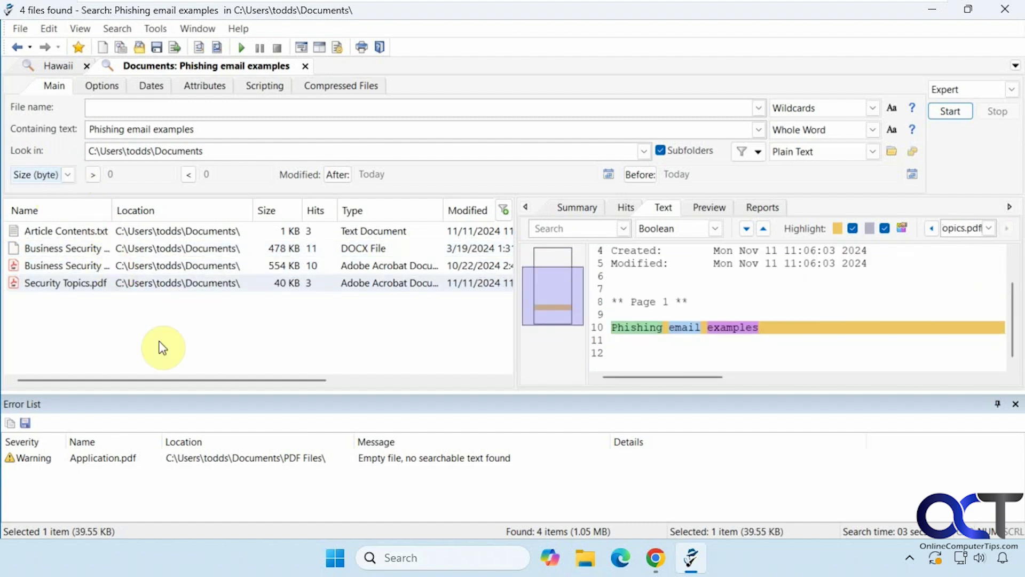
- Limit the phishing search to files over 1 MB and rerun it, finding no files
{"action": "left_click", "coordinate": [110, 175]}
{"action": "type", "text": "1"}
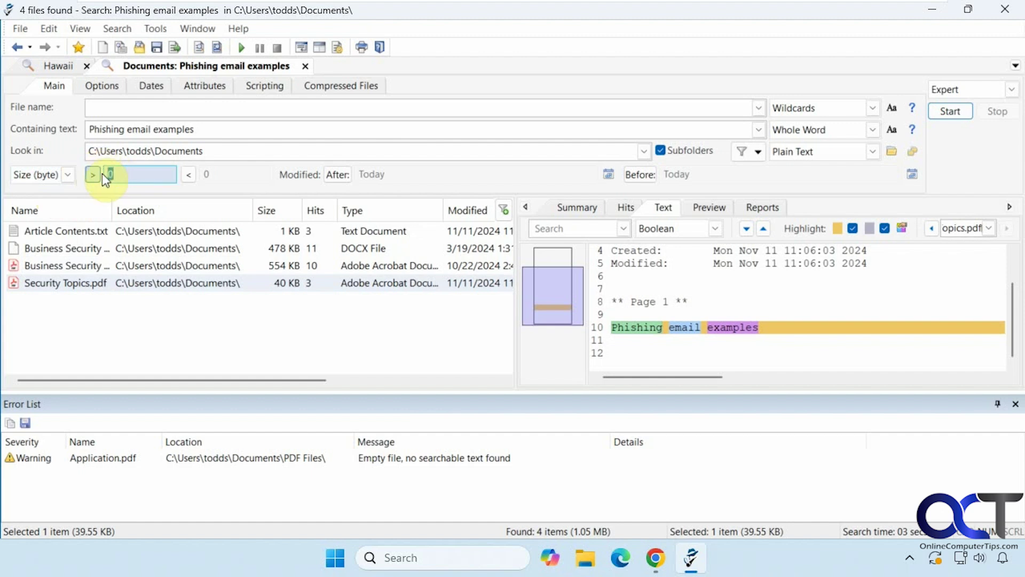
{"action": "left_click", "coordinate": [64, 174]}
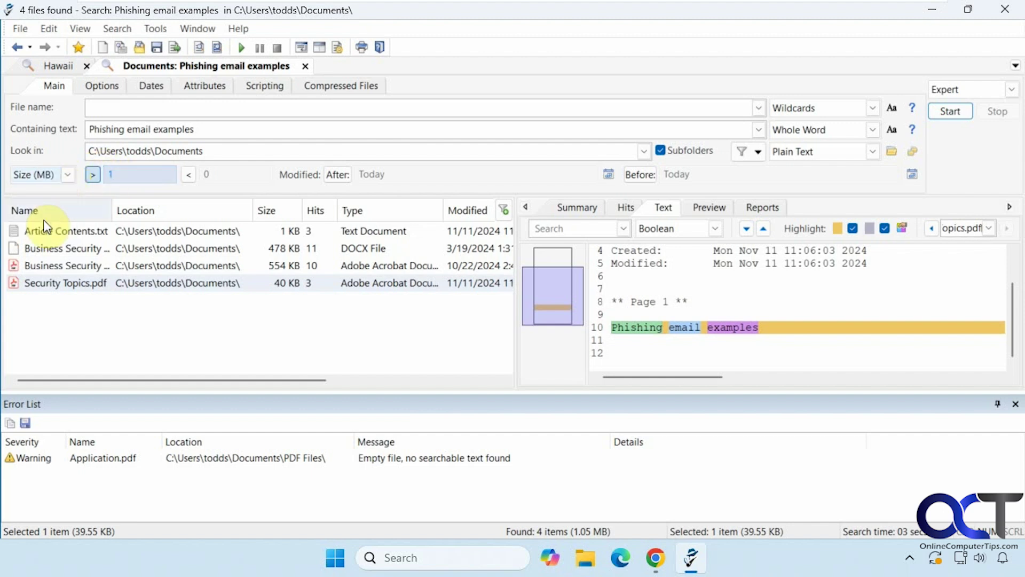
{"action": "left_click", "coordinate": [959, 113]}
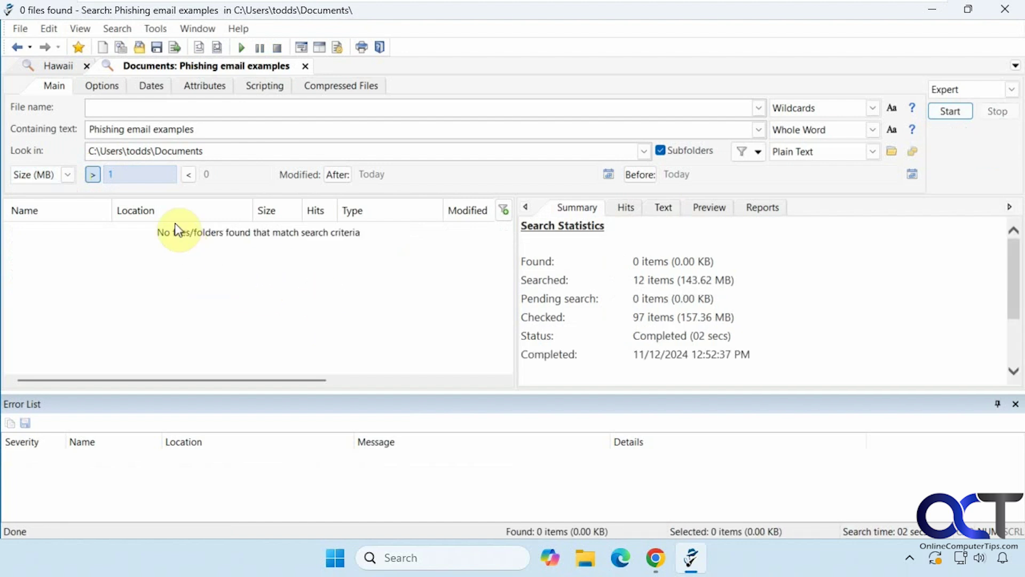
- Rerun the Hawaii search with a 0 to 1 MB size range, showing the Summary
{"action": "left_click", "coordinate": [52, 65]}
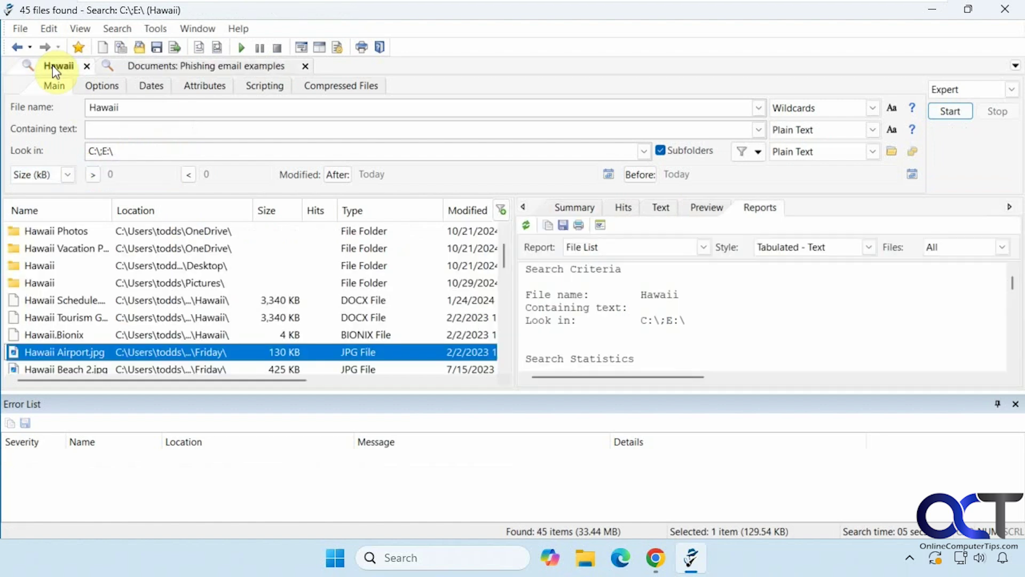
{"action": "left_click", "coordinate": [96, 177]}
{"action": "double_click", "coordinate": [114, 171]}
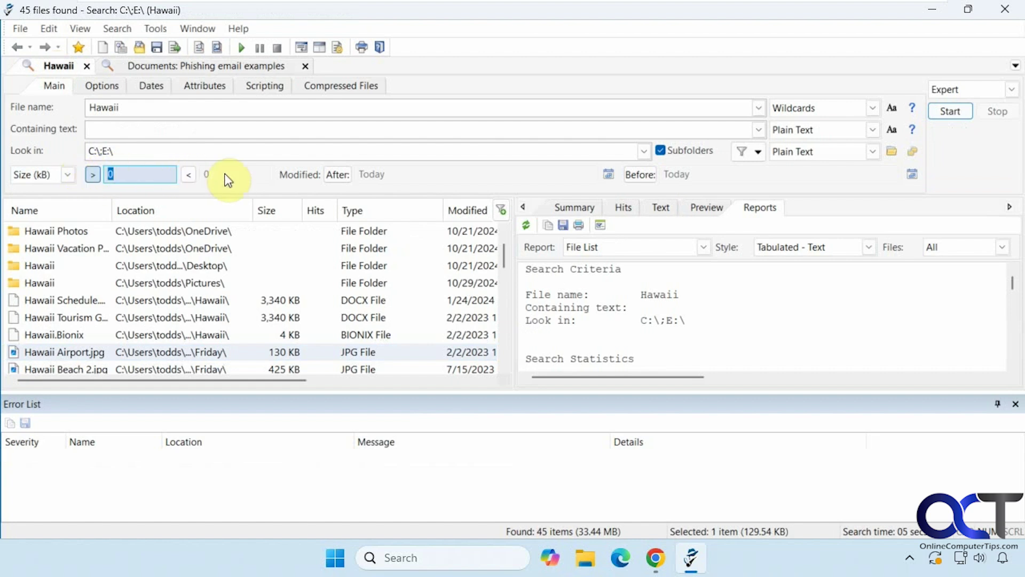
{"action": "left_click", "coordinate": [189, 175]}
{"action": "double_click", "coordinate": [208, 173]}
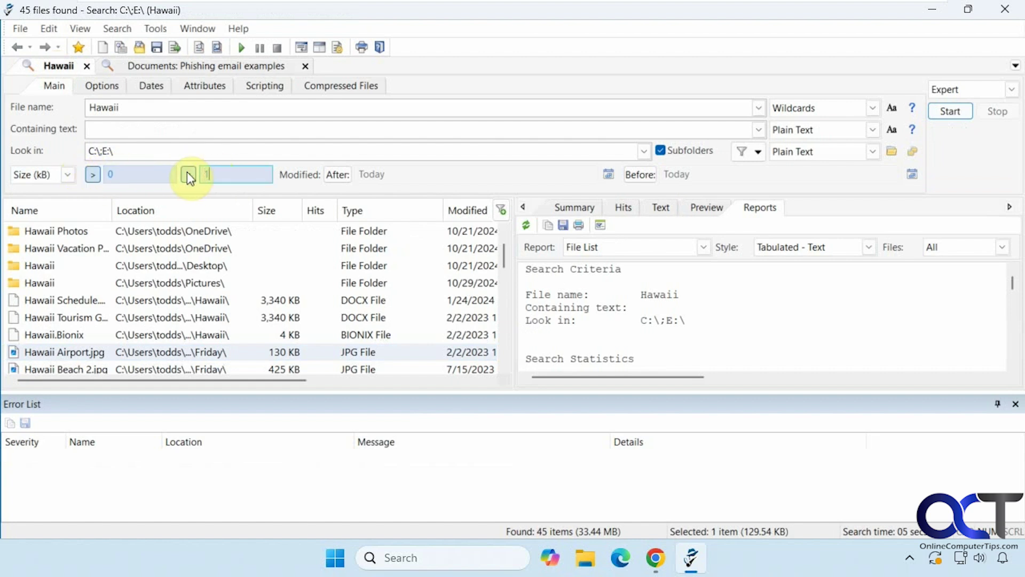
{"action": "left_click", "coordinate": [66, 175]}
{"action": "left_click", "coordinate": [42, 219]}
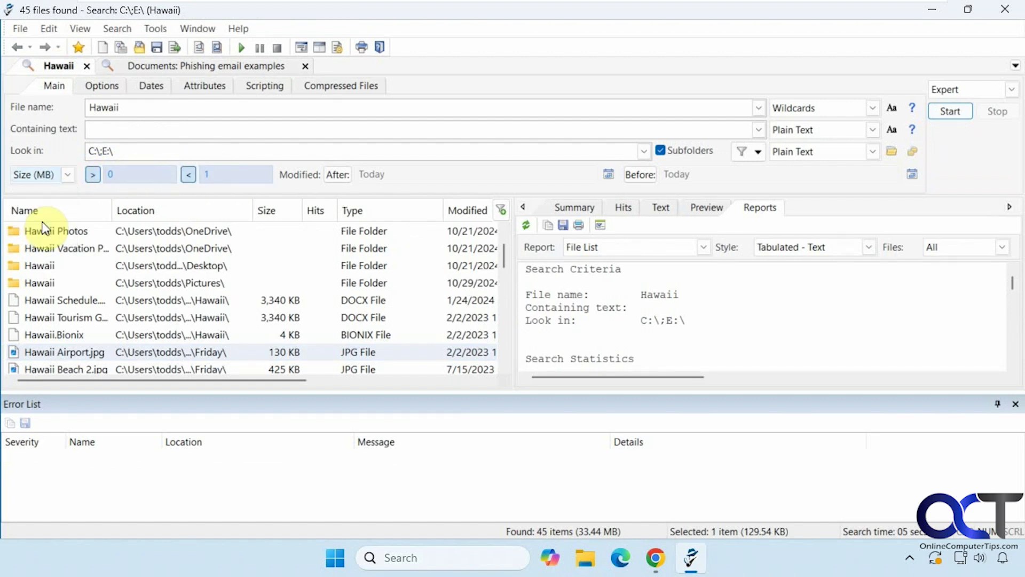
{"action": "left_click", "coordinate": [574, 208]}
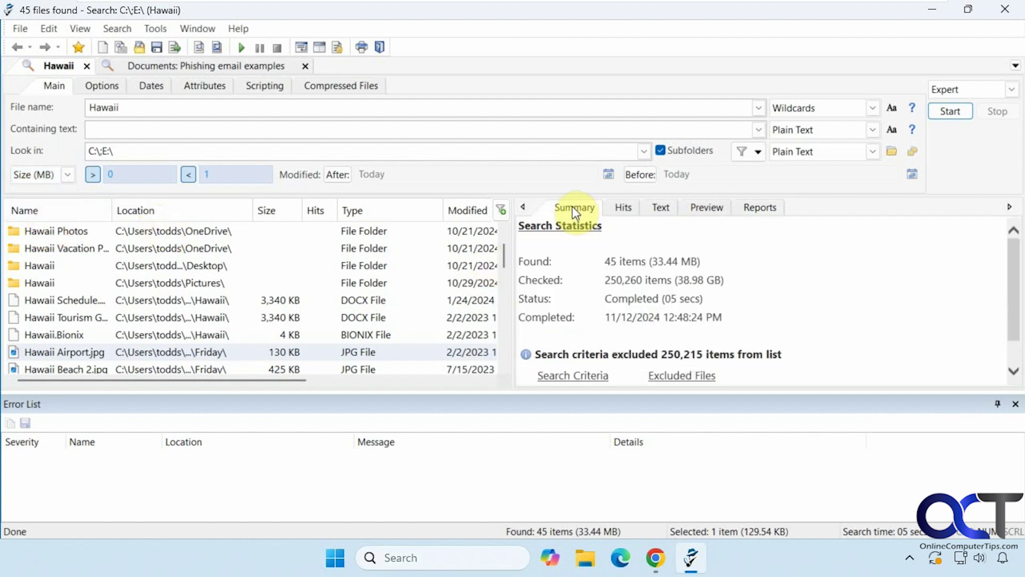
{"action": "left_click", "coordinate": [950, 111]}
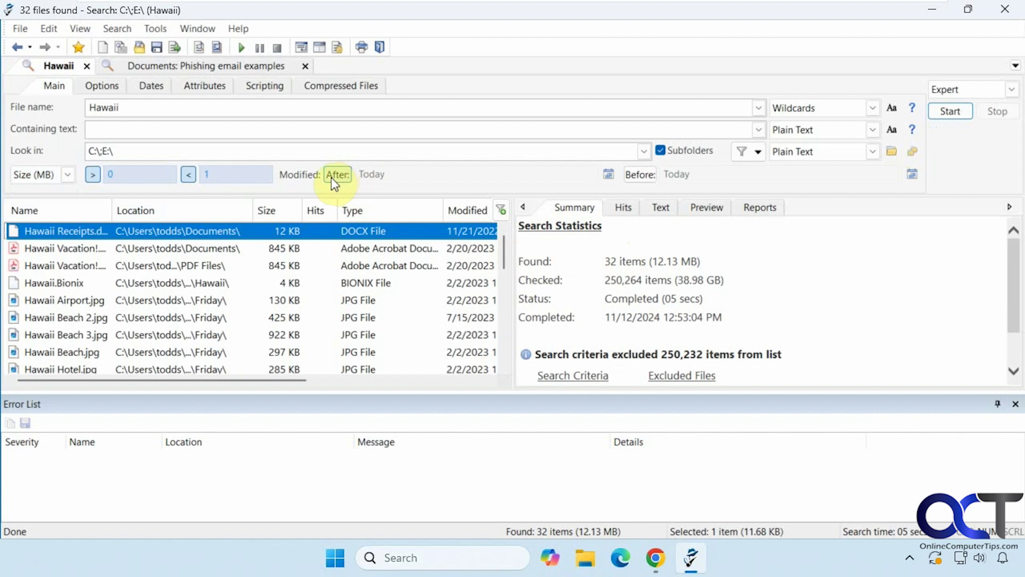
- Browse the Dates and Attributes filter tabs, then return to the Main criteria
{"action": "left_click", "coordinate": [148, 88]}
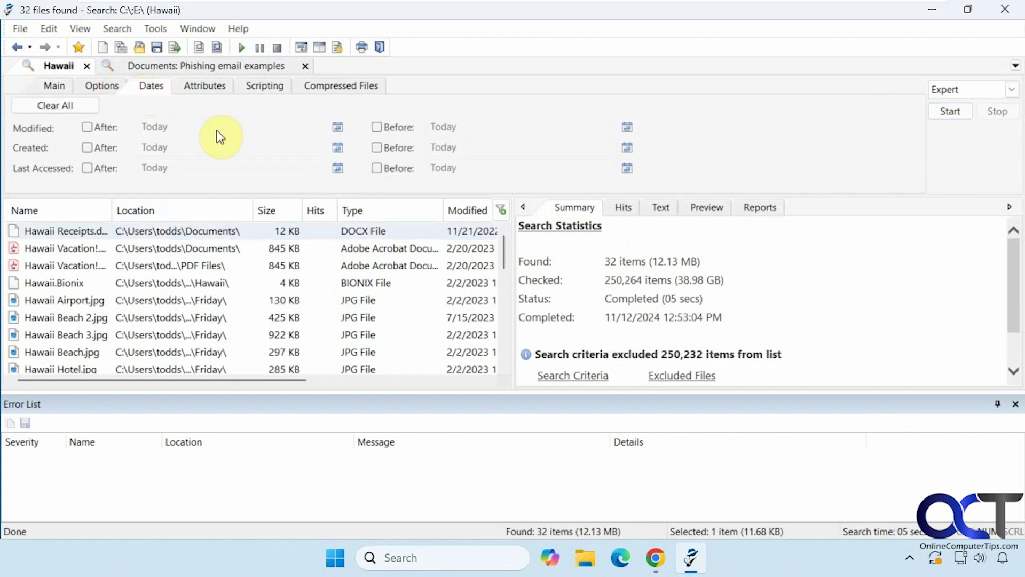
{"action": "left_click", "coordinate": [202, 86]}
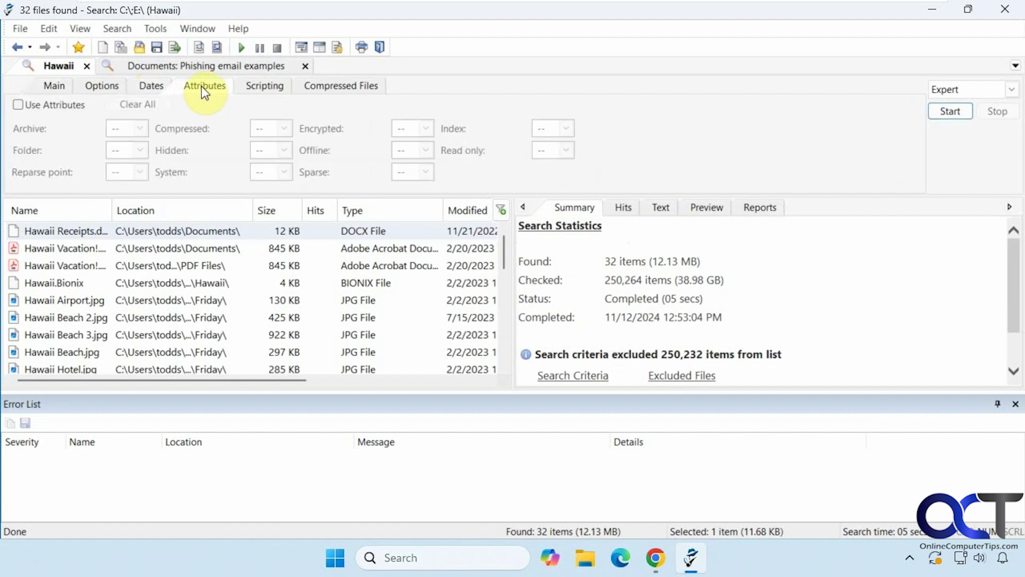
{"action": "left_click", "coordinate": [149, 88]}
{"action": "left_click", "coordinate": [53, 86]}
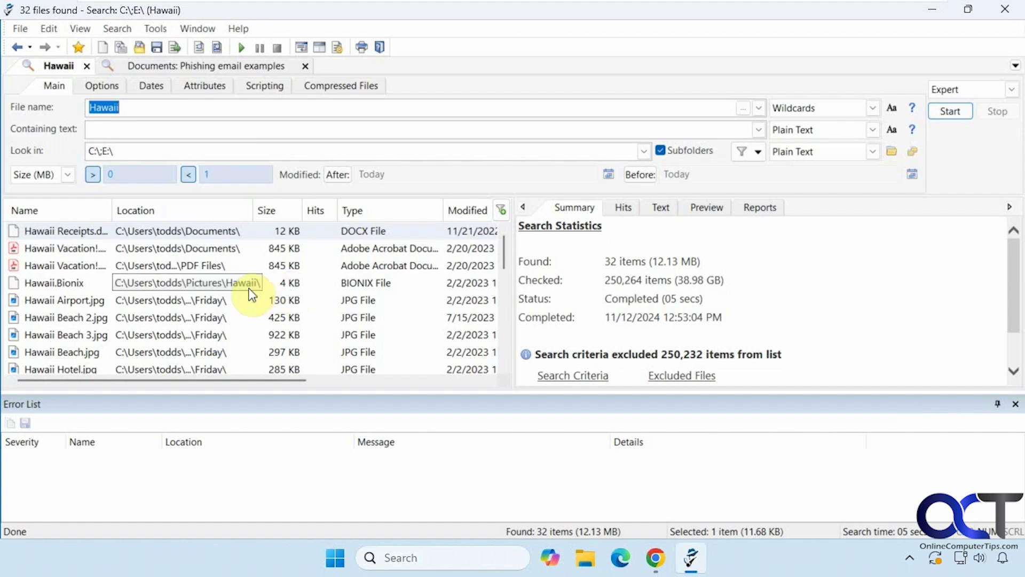
{"action": "left_click", "coordinate": [471, 473]}
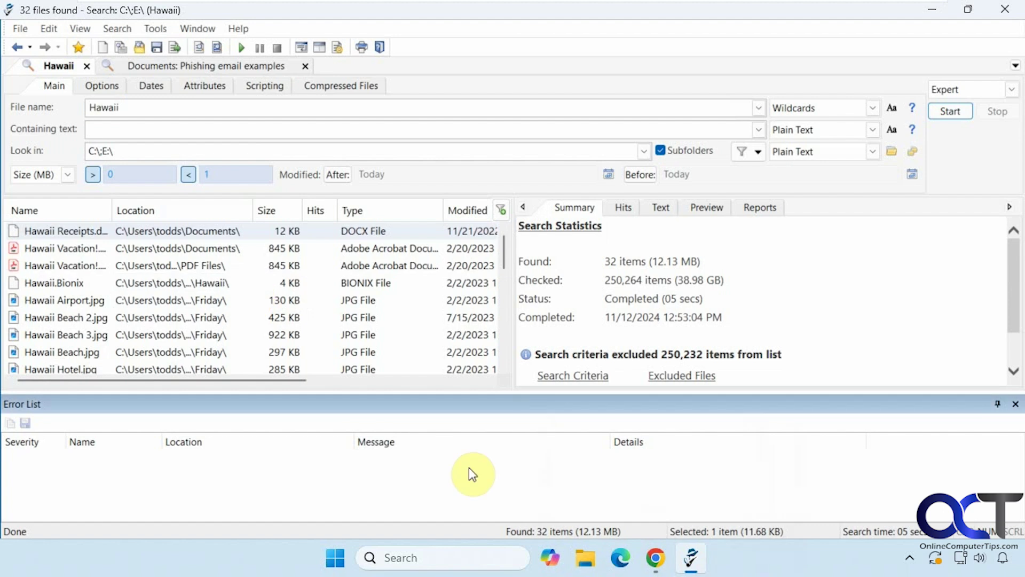